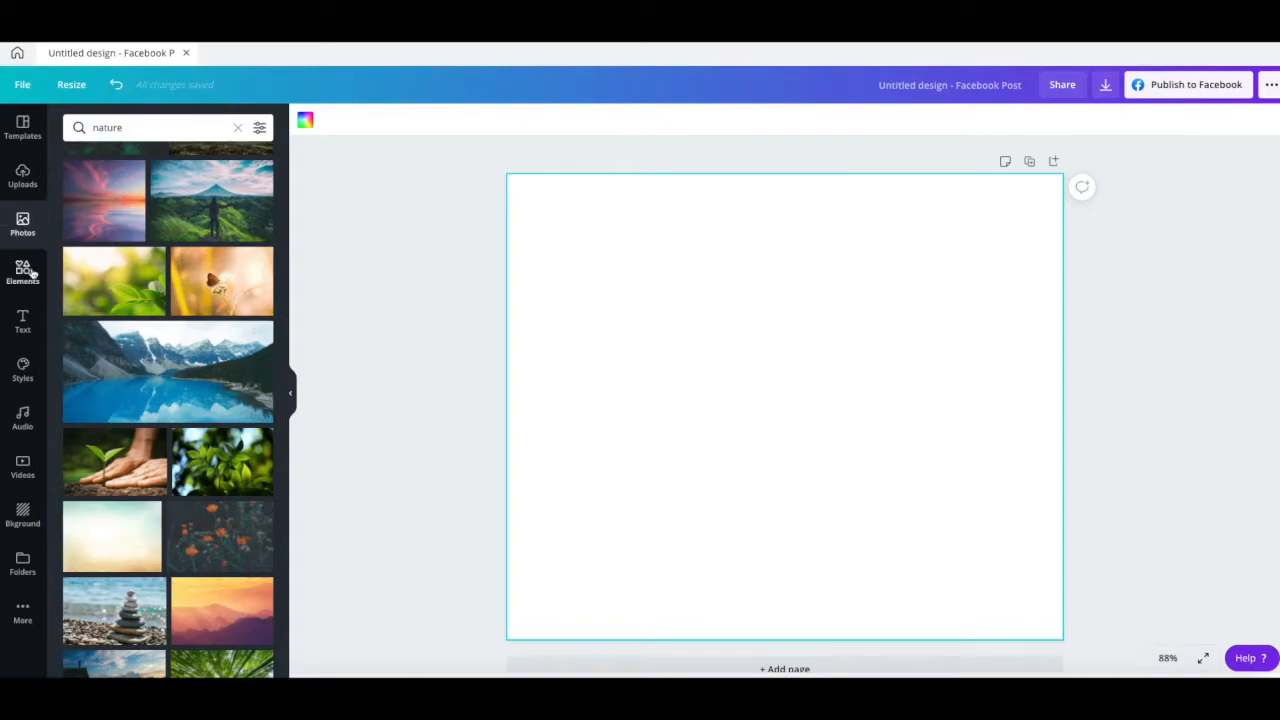
- Browse the nature photo results and add the photo of a child sitting beside a white dog to the page
left_click(140, 128)
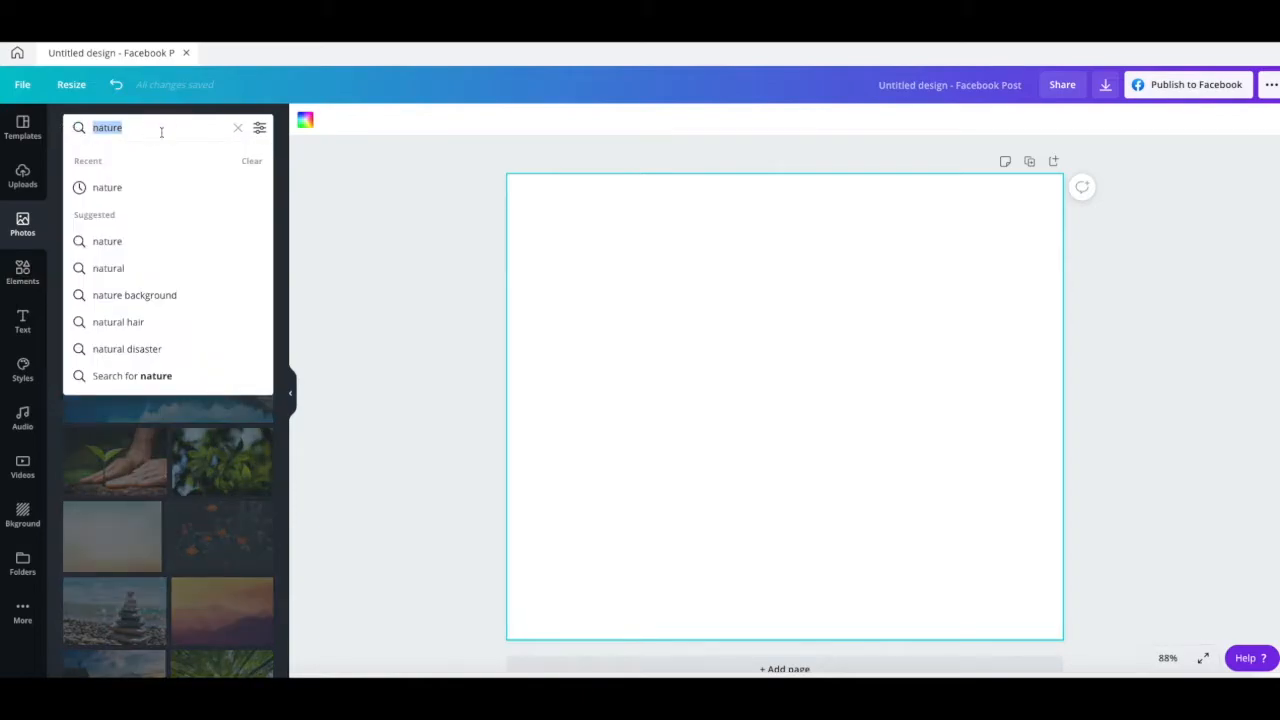
left_click(326, 294)
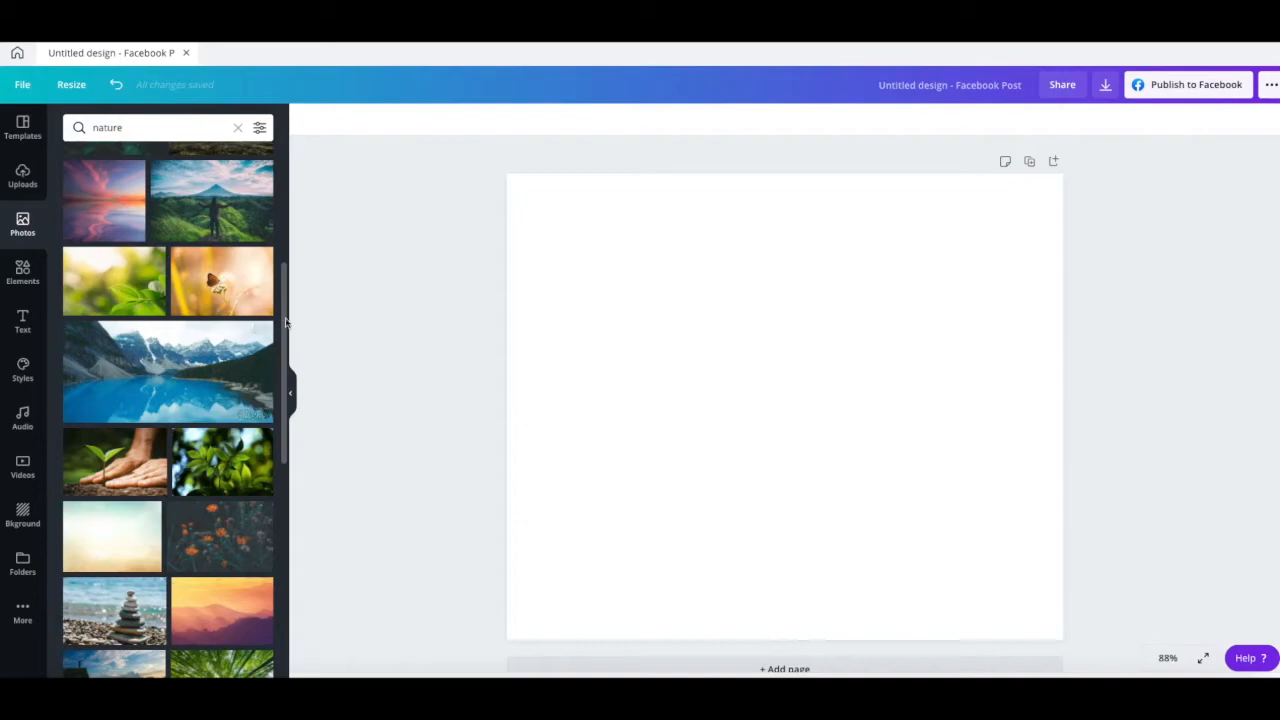
left_click_drag(284, 320, 286, 149)
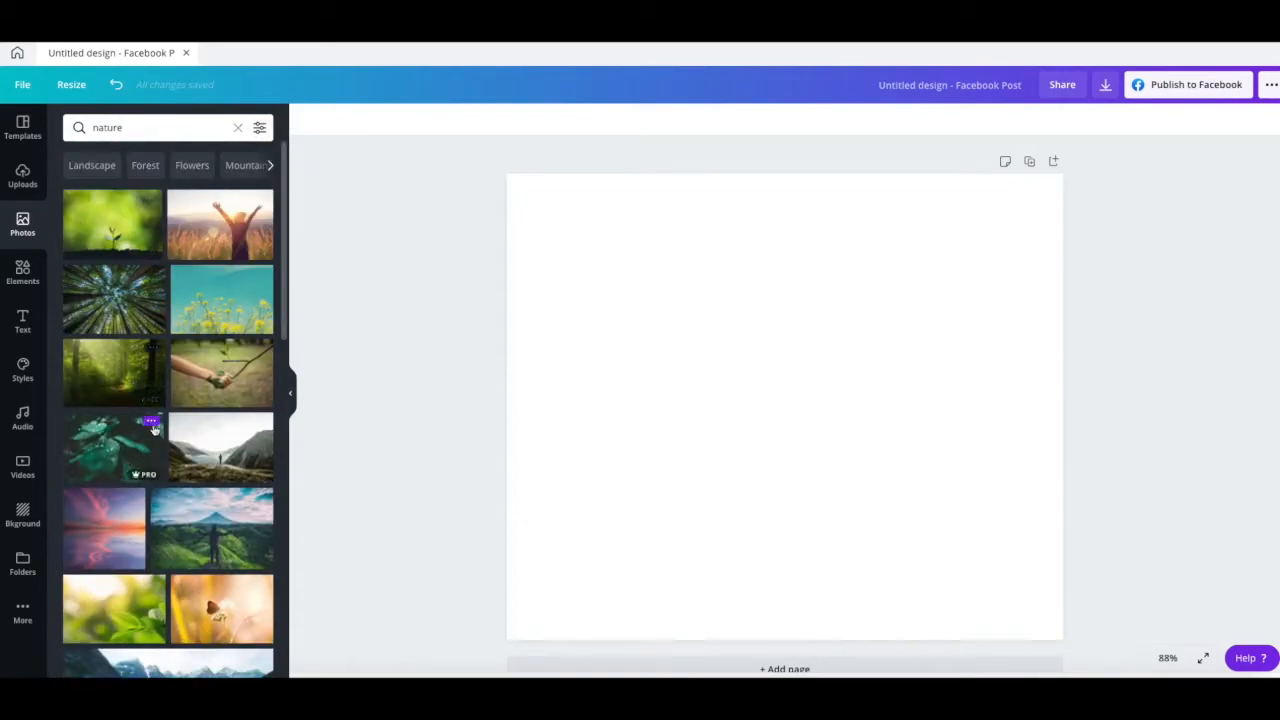
scroll(155, 428, "down", 20)
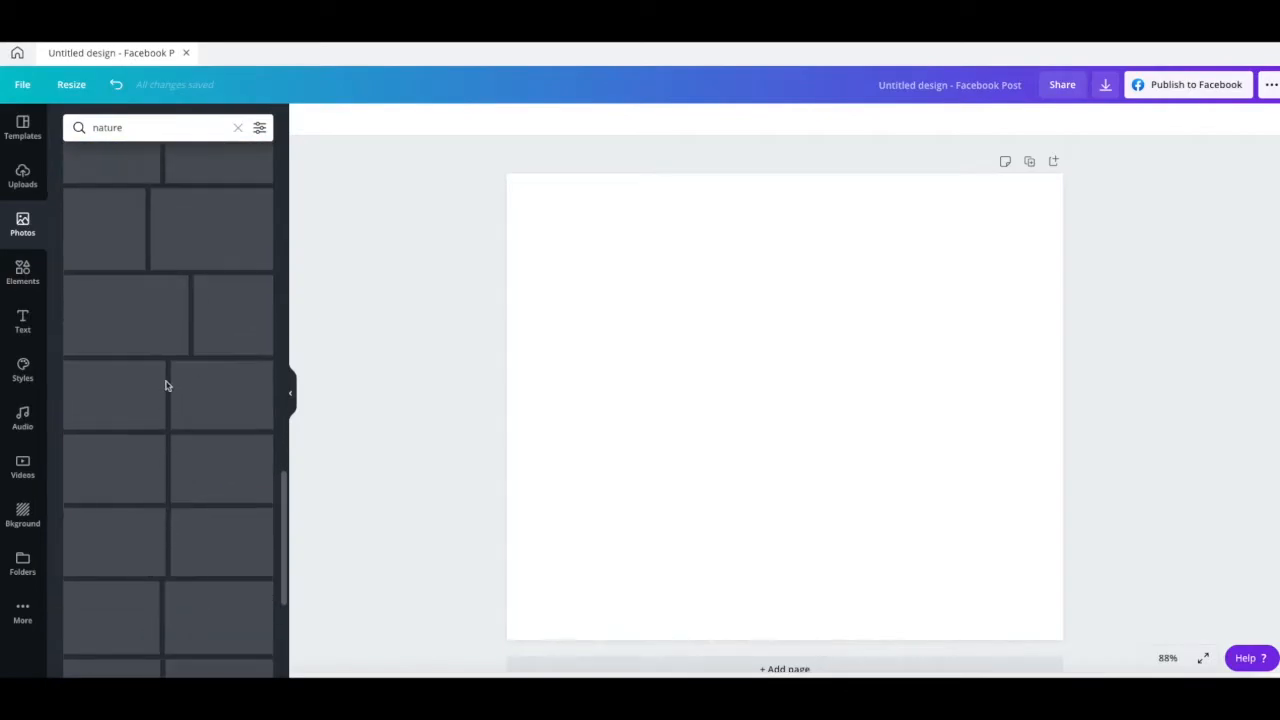
scroll(139, 479, "down", 3)
scroll(139, 479, "down", 10)
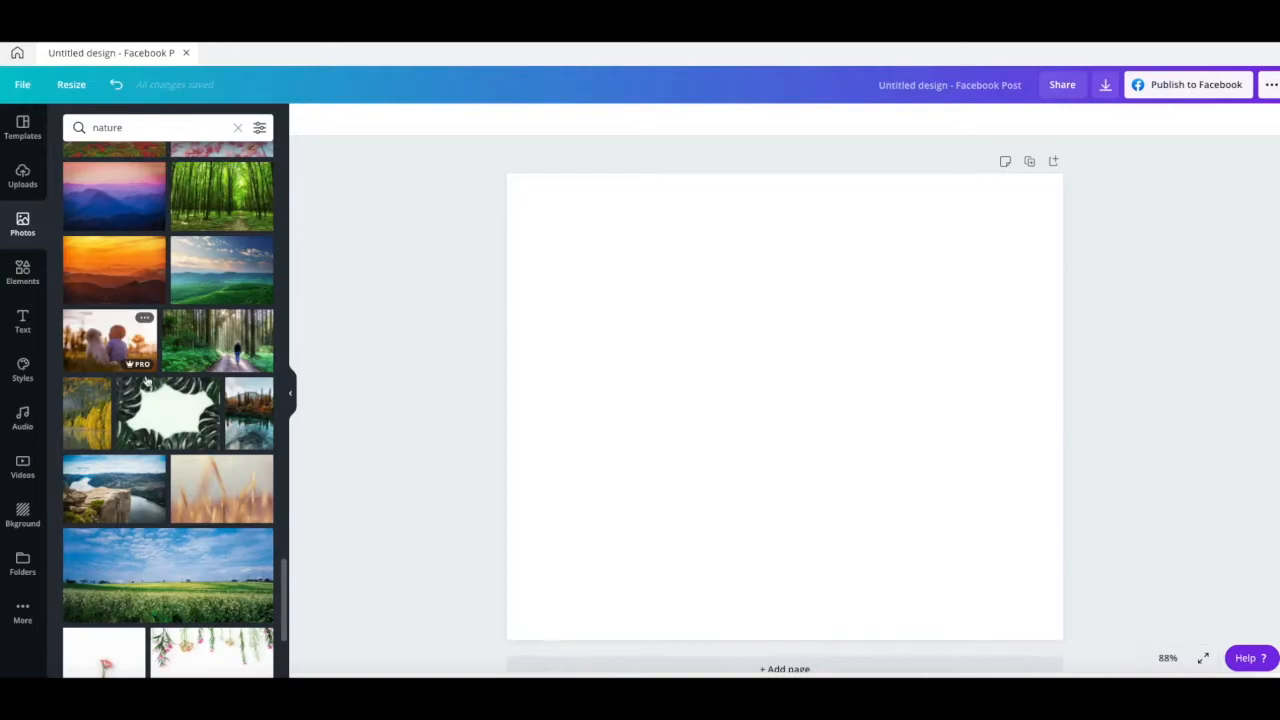
scroll(165, 512, "down", 1)
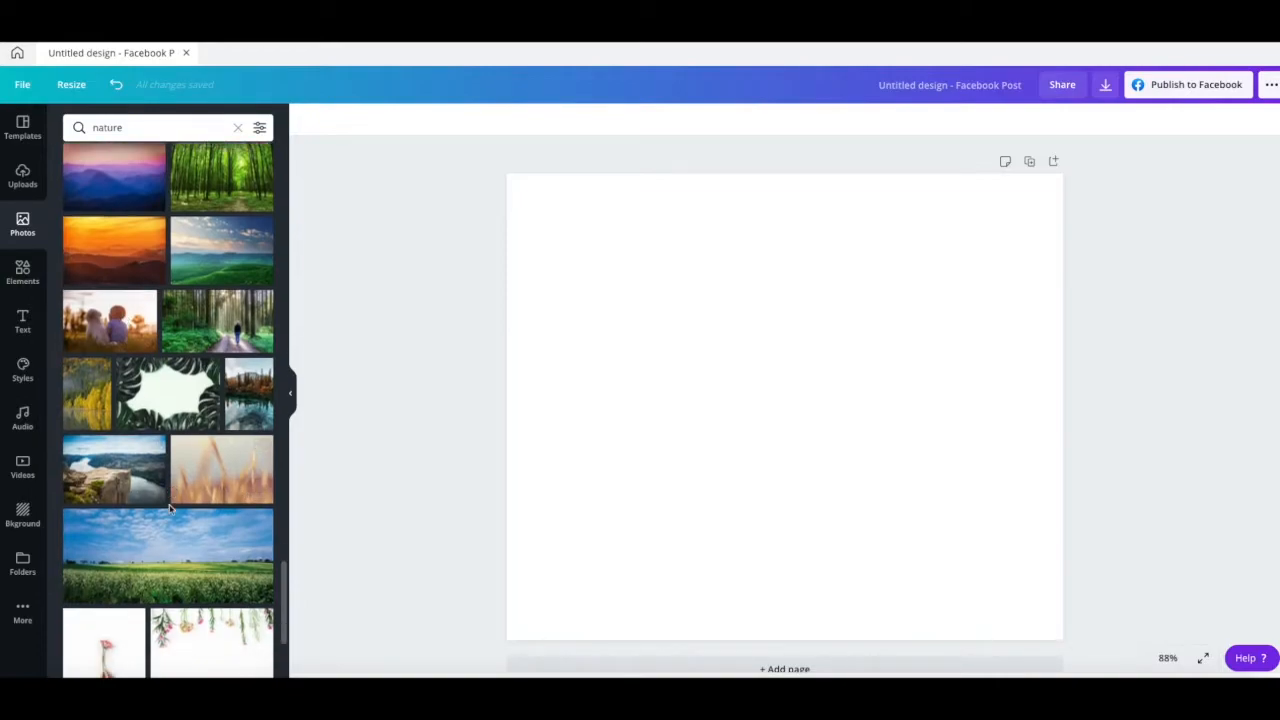
left_click(111, 297)
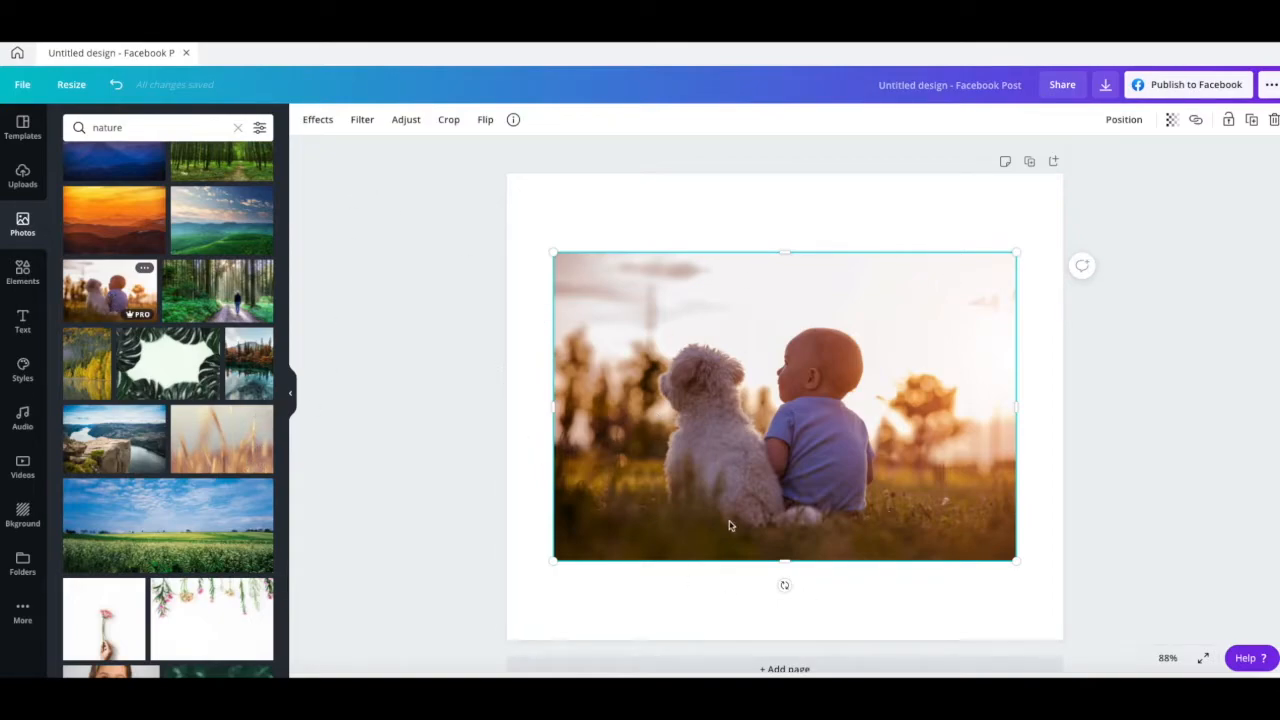
- Try the Epic filter at intensity 51 and the Solar filter at intensity 0 on the photo
left_click(443, 400)
left_click(637, 384)
left_click(361, 121)
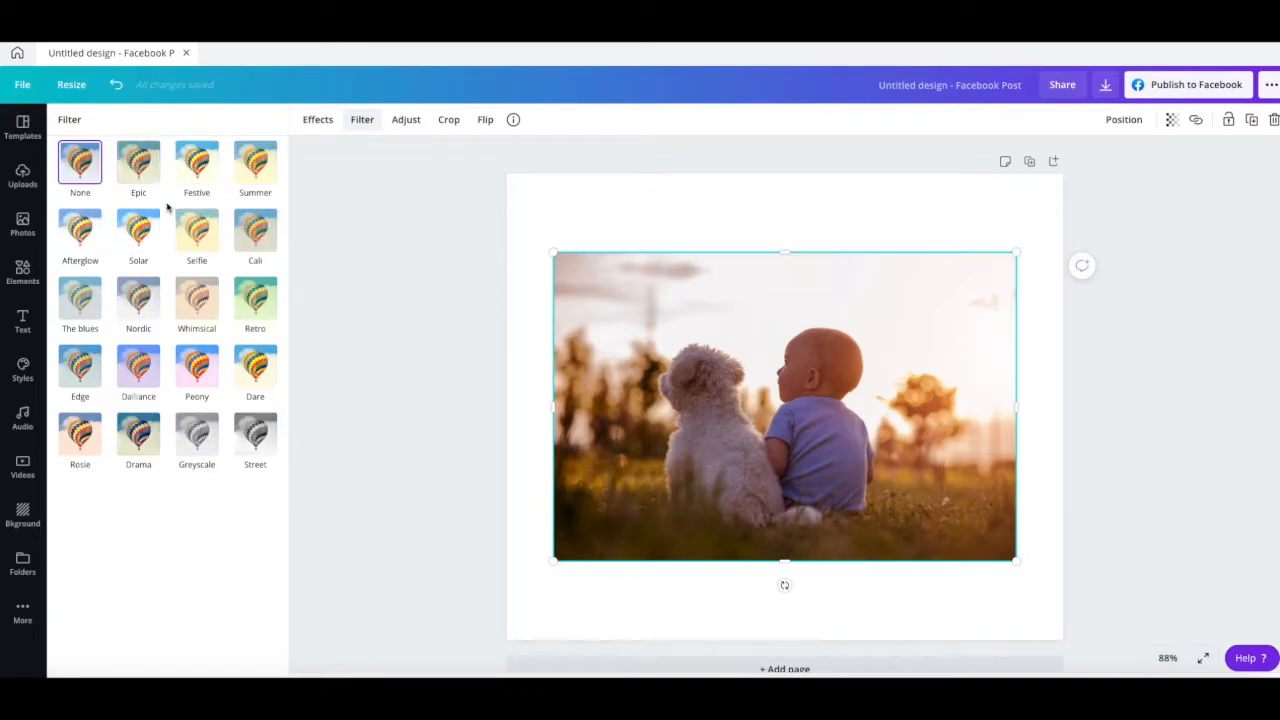
left_click(138, 168)
mouse_move(172, 224)
left_mouse_down()
mouse_move(120, 220)
mouse_move(240, 217)
mouse_move(126, 223)
mouse_move(222, 232)
mouse_move(174, 229)
left_mouse_up()
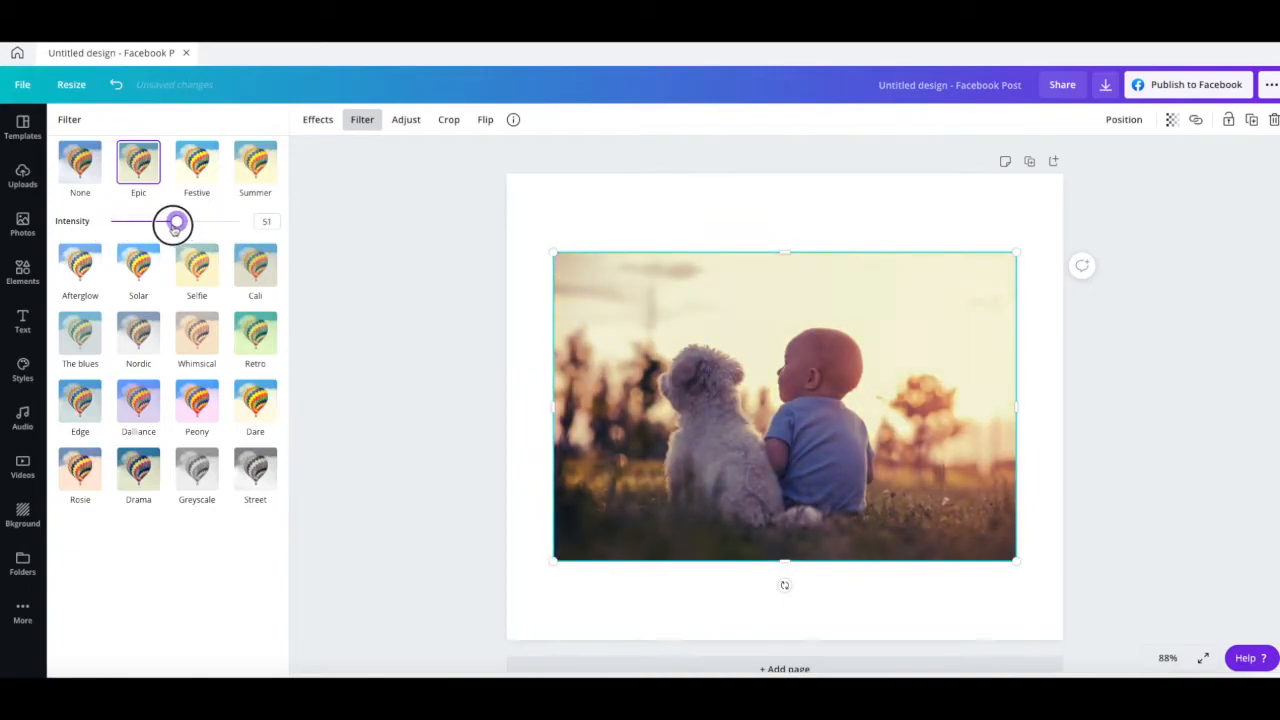
left_click(137, 268)
left_click_drag(178, 293, 111, 289)
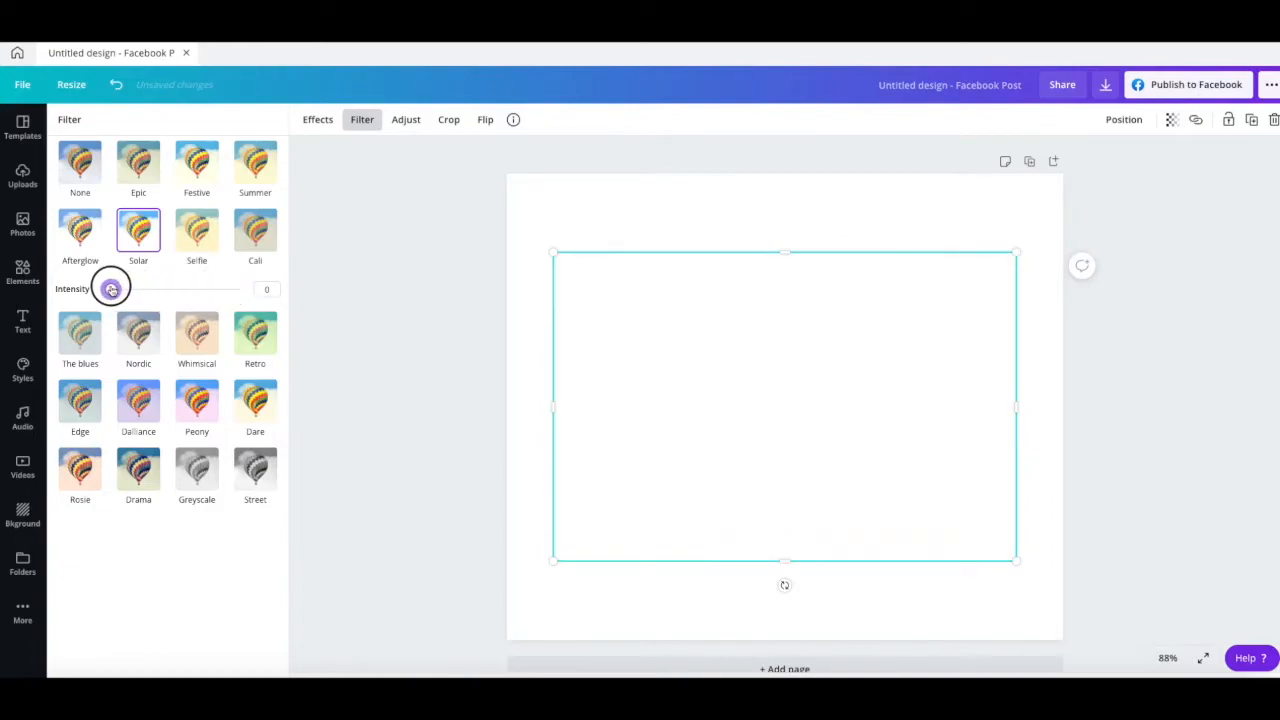
- Try the Whimsical and Dalliance filters on the photo, reducing the intensity of each
left_click(197, 336)
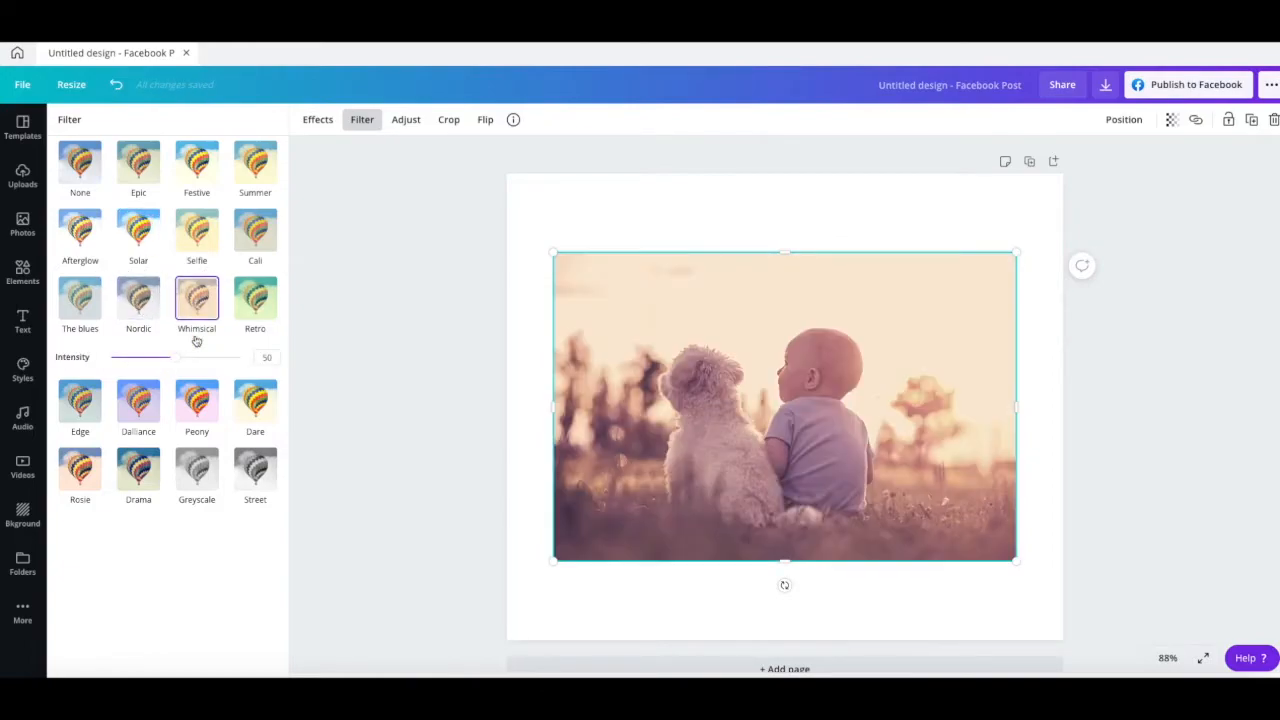
left_click_drag(180, 360, 147, 357)
left_click(133, 416)
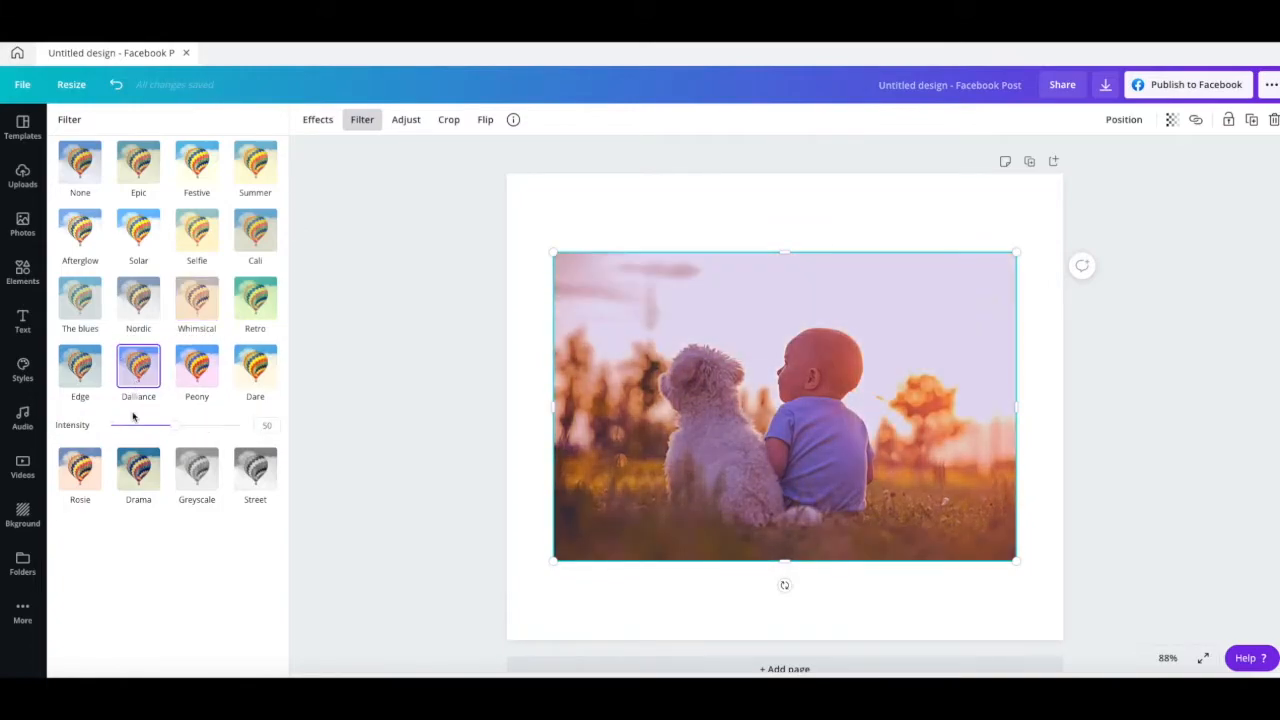
left_click_drag(174, 428, 135, 425)
- Try the Greyscale filter and the Street filter at intensity 79 on the photo
left_click(194, 484)
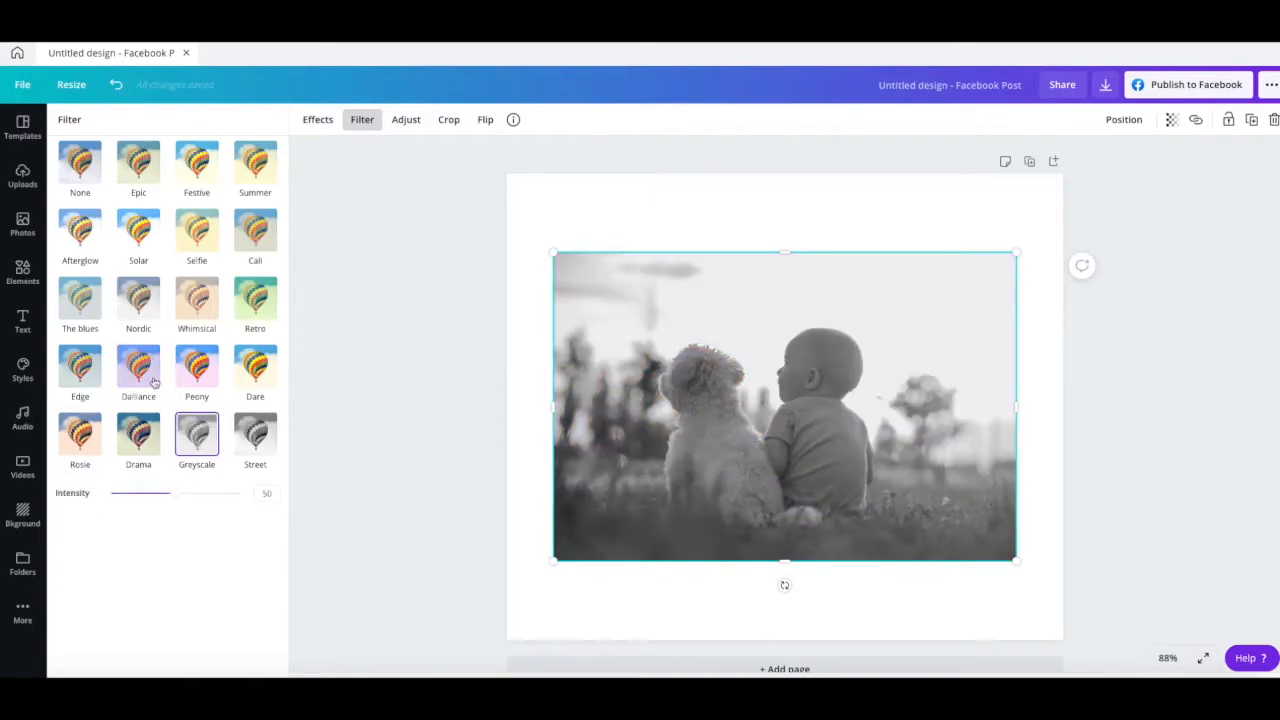
left_click_drag(175, 494, 213, 494)
left_click(252, 445)
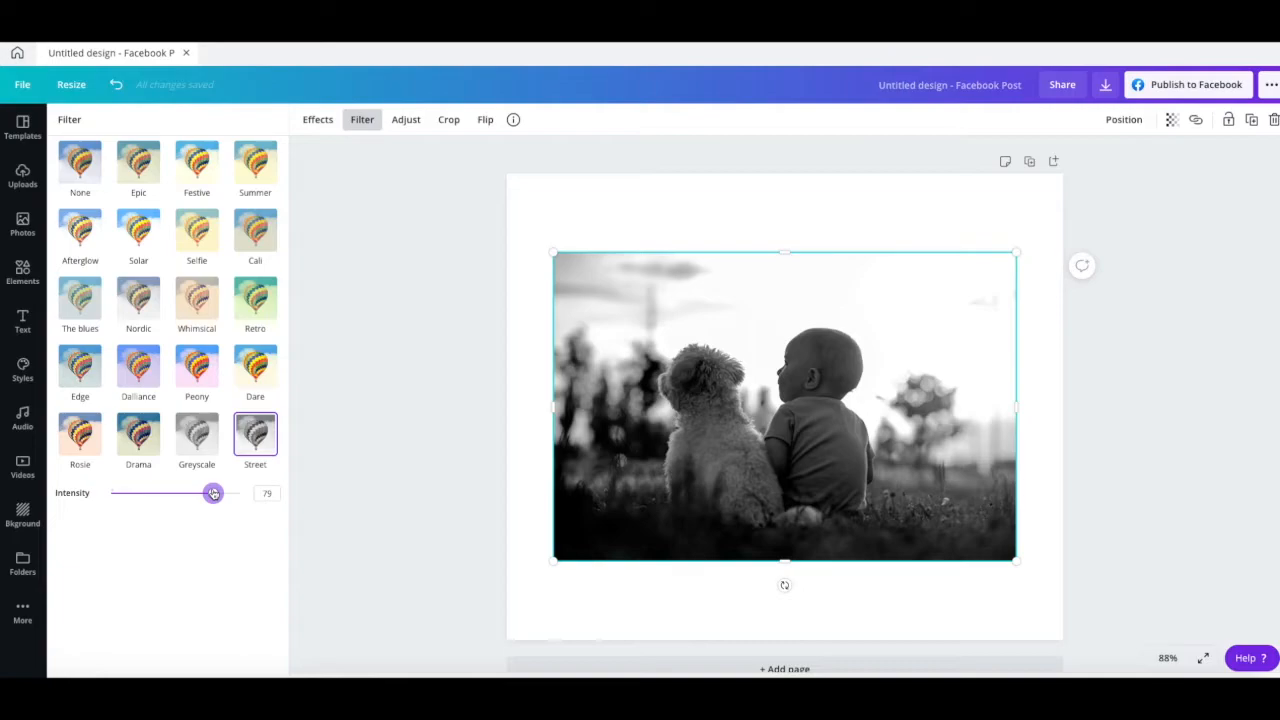
- Try changing the filtered photo's brightness and contrast, and reset its filter to None
left_click(408, 120)
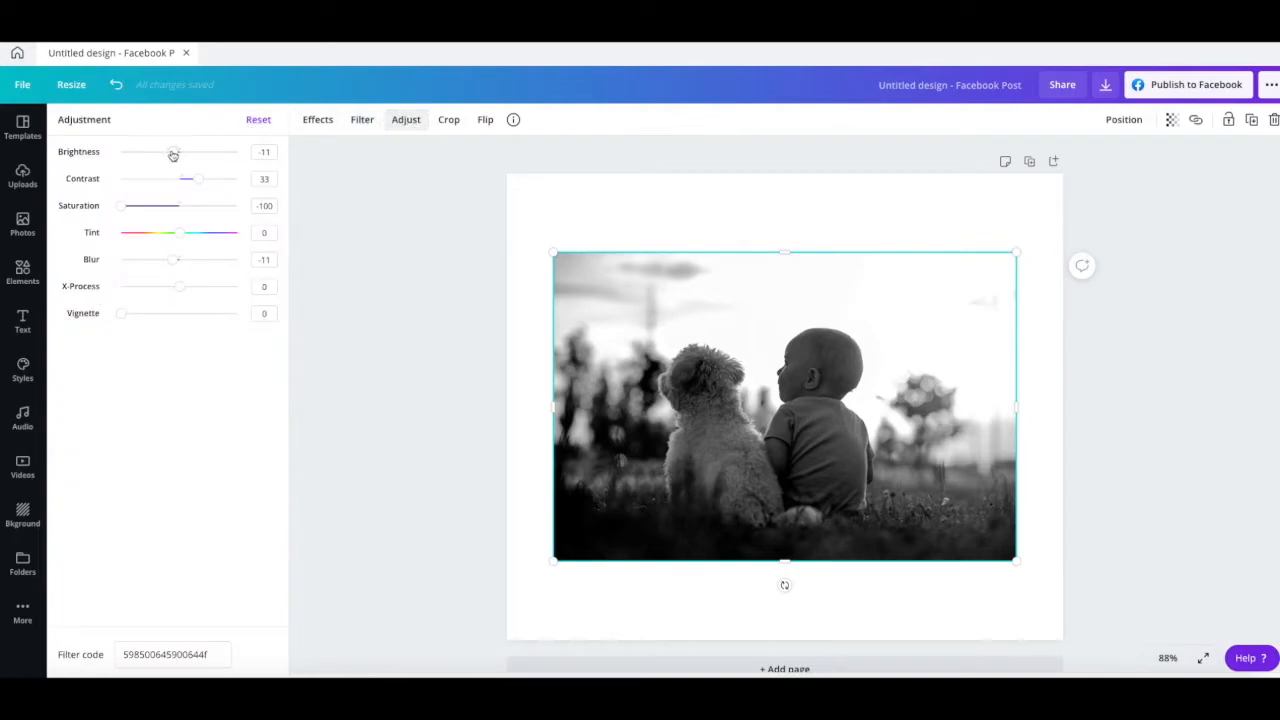
left_click_drag(168, 155, 182, 179)
left_click(362, 120)
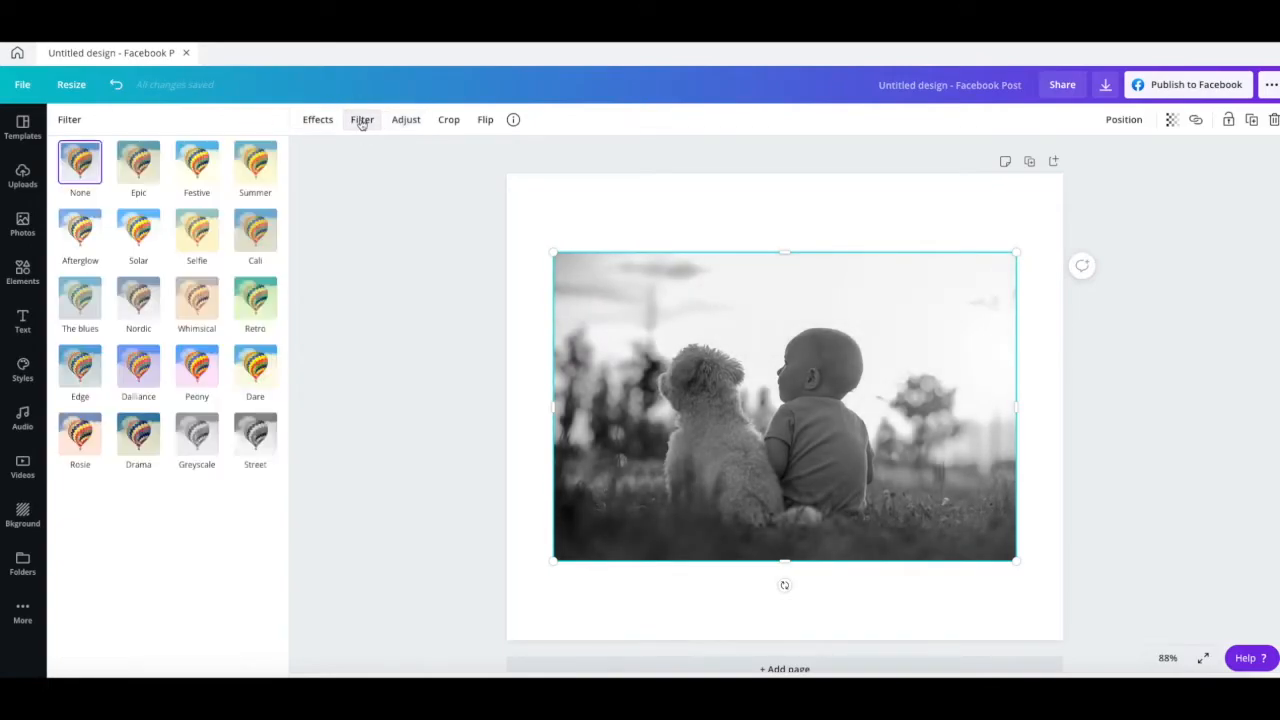
left_click(82, 172)
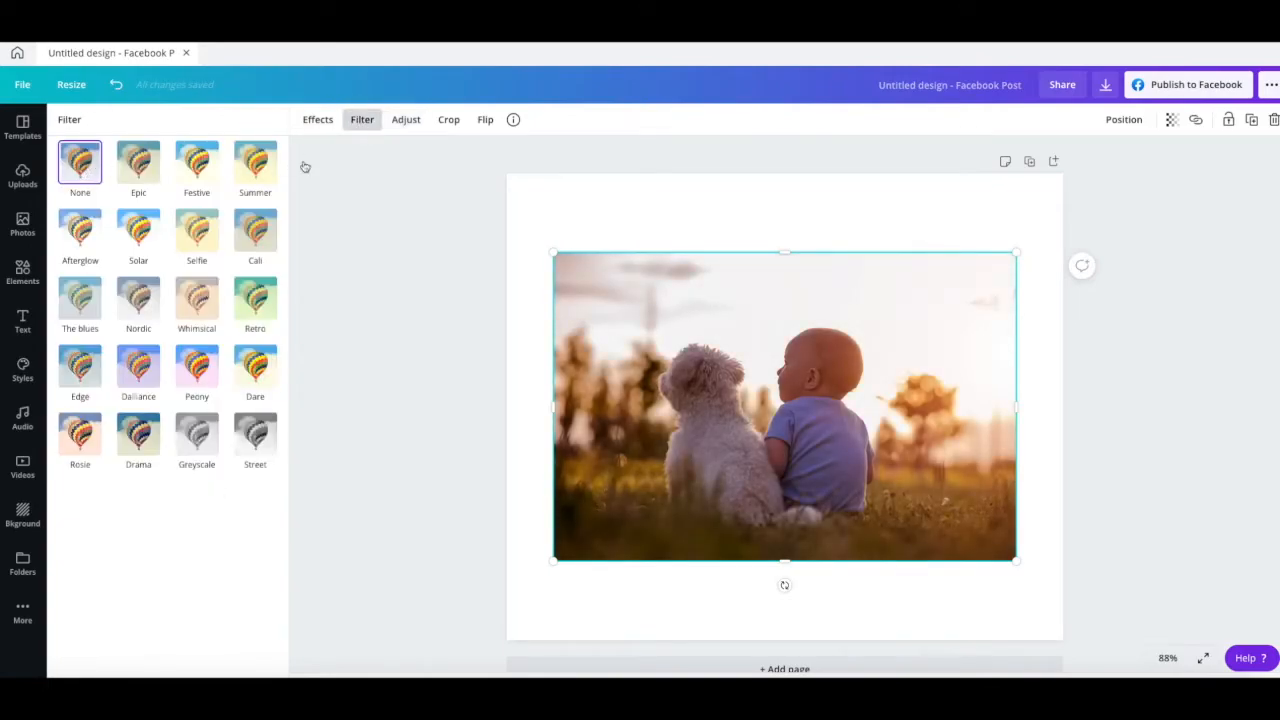
- Try the photo's image adjustments, setting Tint to 1 and Vignette to 46 with the other values at 0
left_click(395, 122)
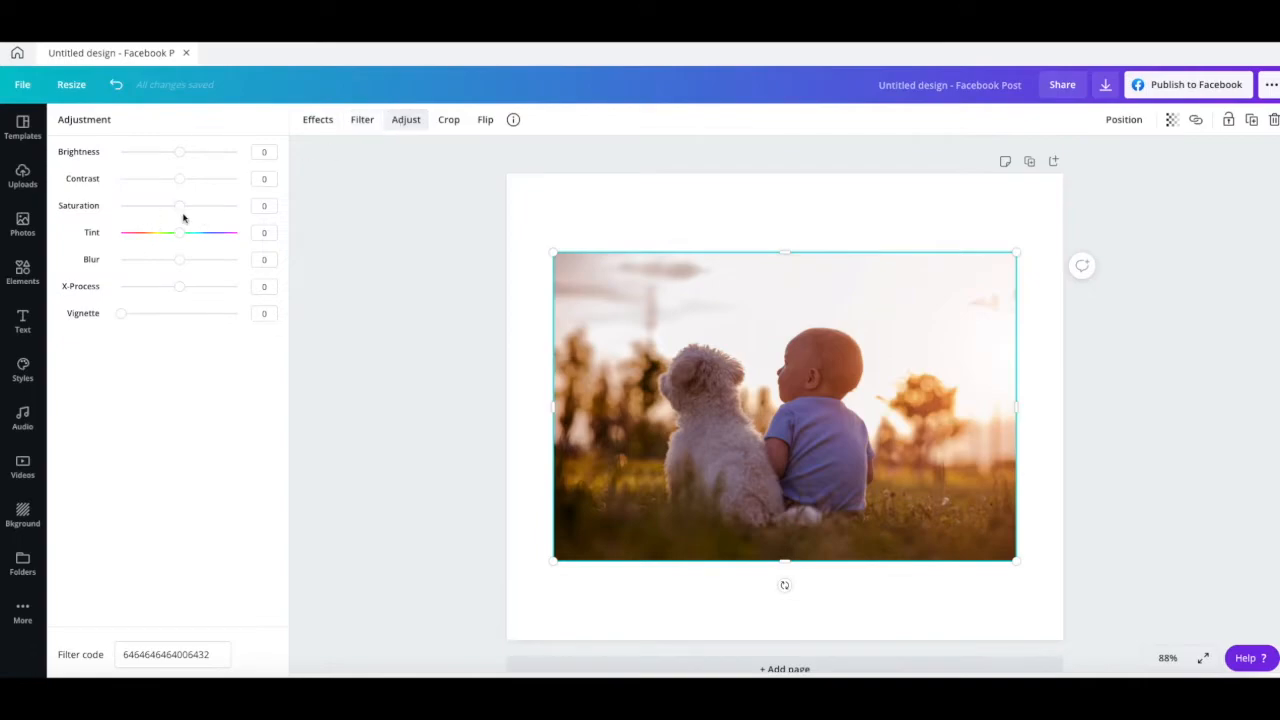
mouse_move(180, 208)
left_mouse_down()
mouse_move(149, 206)
mouse_move(209, 208)
mouse_move(180, 206)
mouse_move(166, 232)
mouse_move(206, 232)
mouse_move(172, 259)
mouse_move(138, 259)
mouse_move(203, 257)
mouse_move(179, 259)
mouse_move(179, 232)
left_mouse_up()
mouse_move(181, 288)
left_mouse_down()
mouse_move(132, 289)
mouse_move(248, 291)
mouse_move(180, 290)
left_mouse_up()
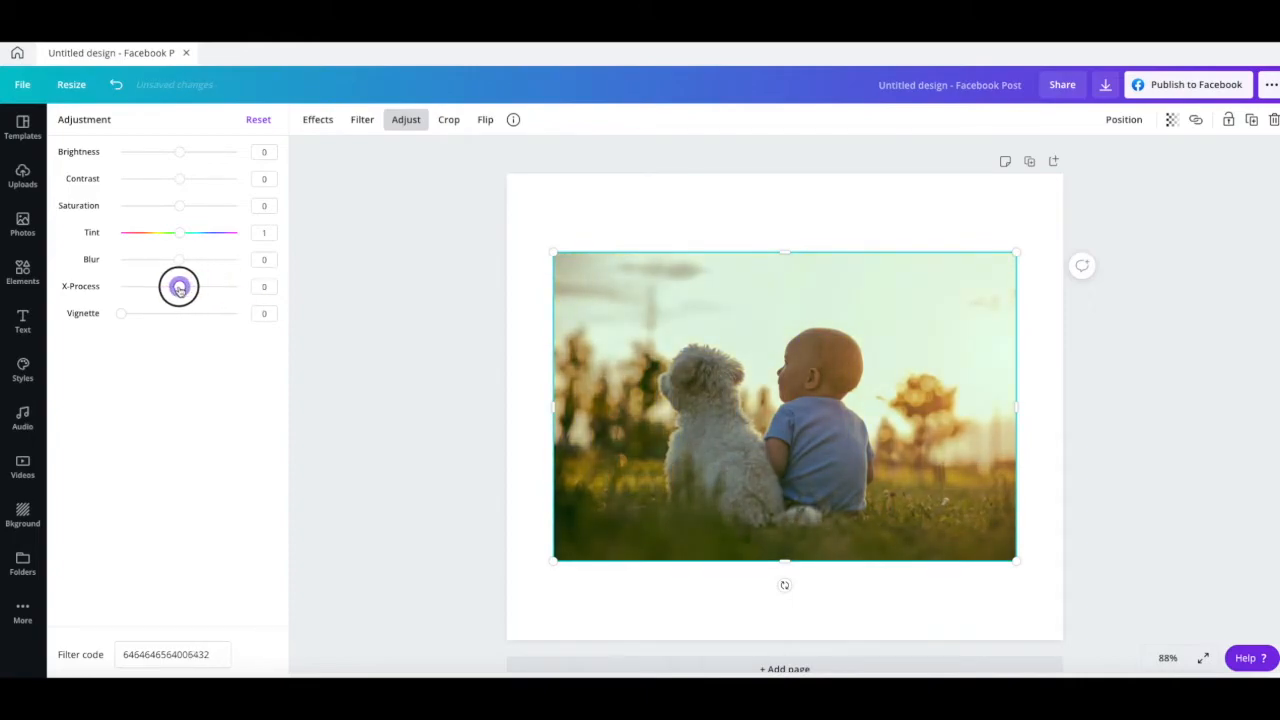
left_click_drag(117, 317, 262, 312)
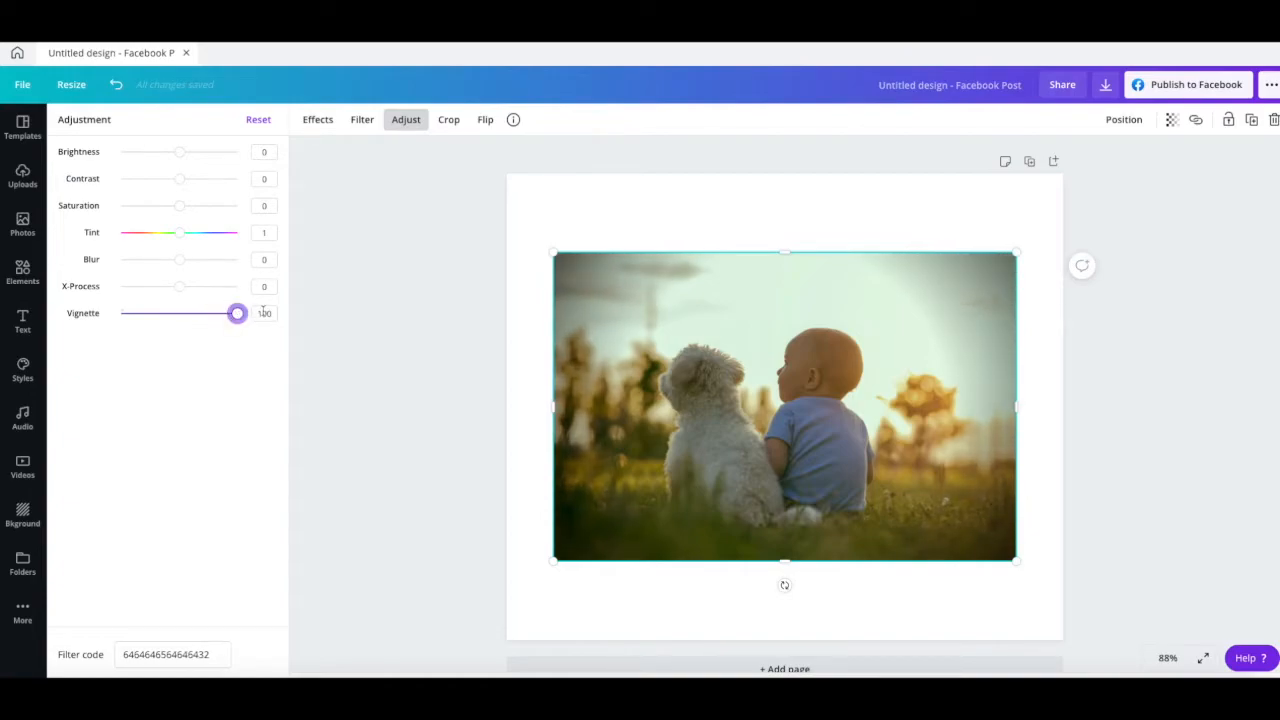
left_click_drag(237, 316, 174, 316)
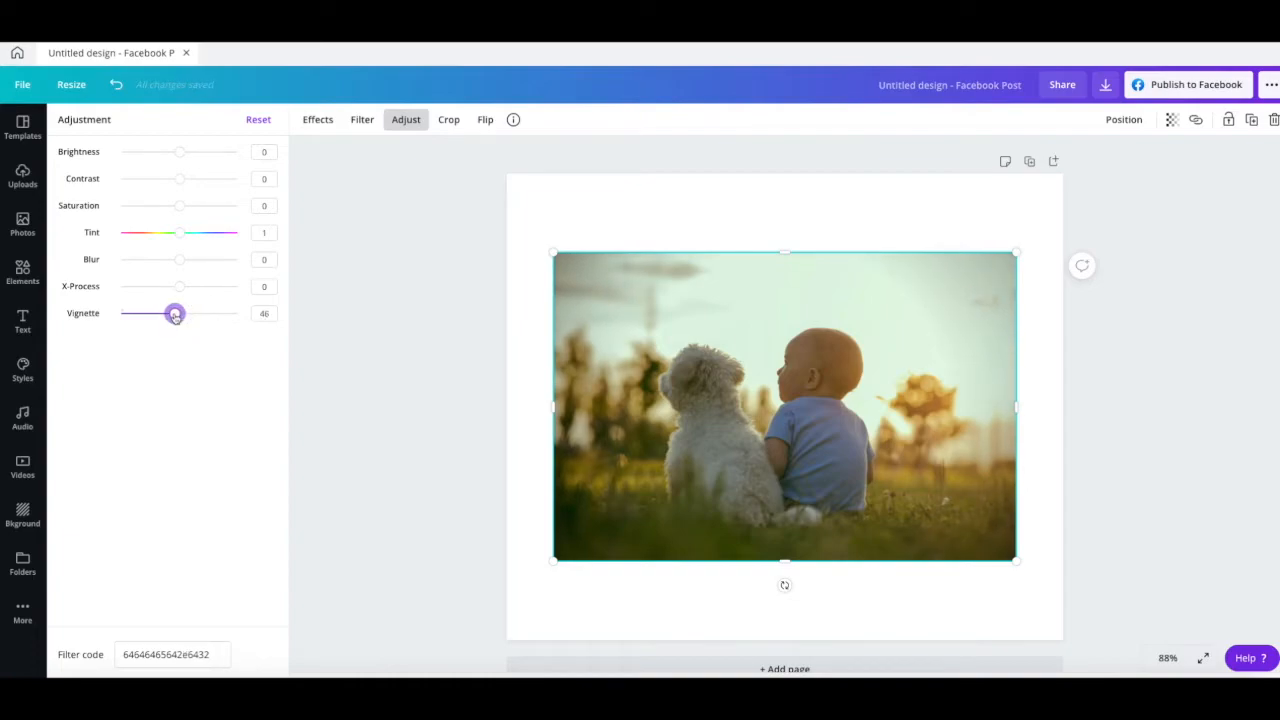
- Crop the photo closely around the dog and child, repositioning the image inside the crop frame
left_click(449, 120)
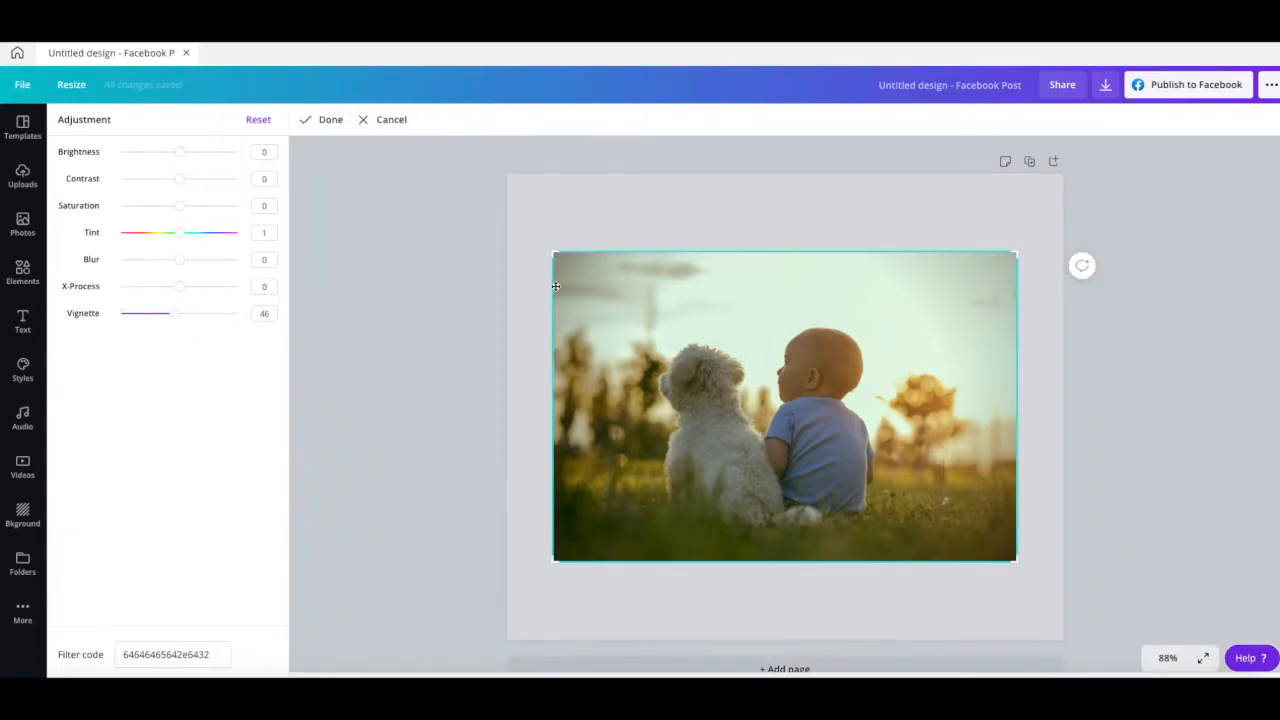
left_click_drag(555, 252, 639, 308)
left_click_drag(1016, 560, 955, 529)
left_click_drag(786, 465, 816, 452)
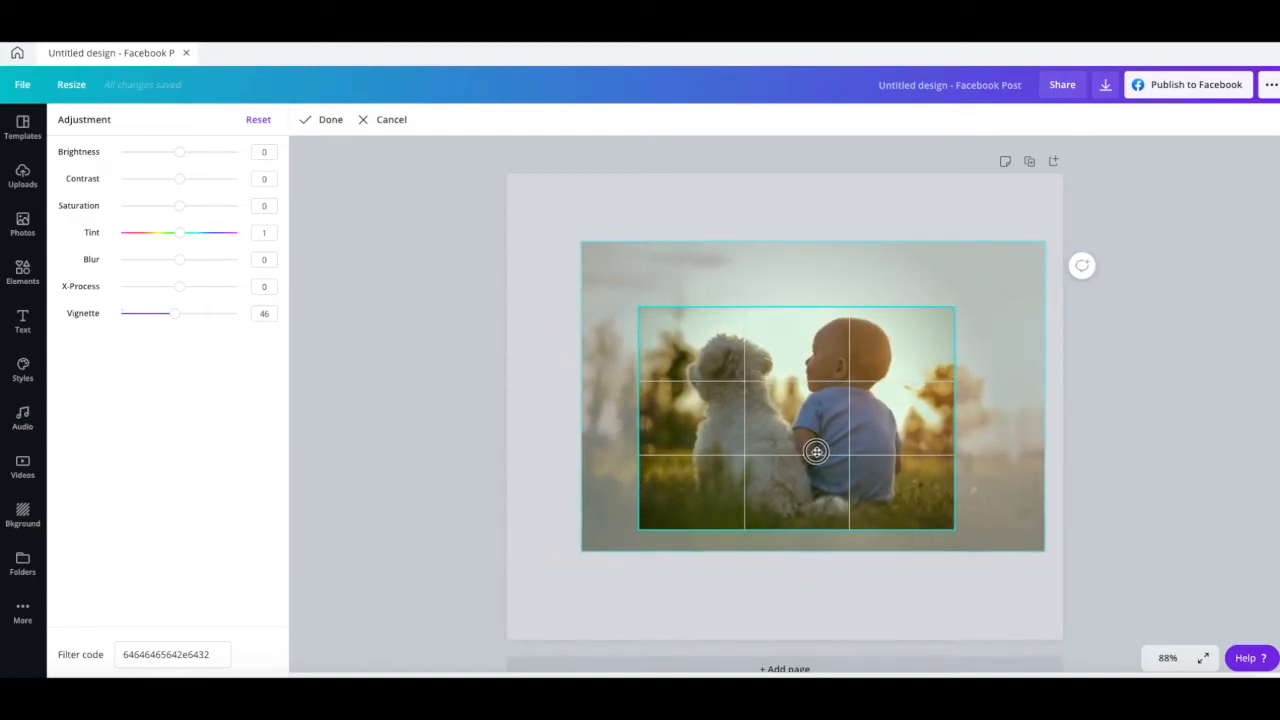
left_click(328, 121)
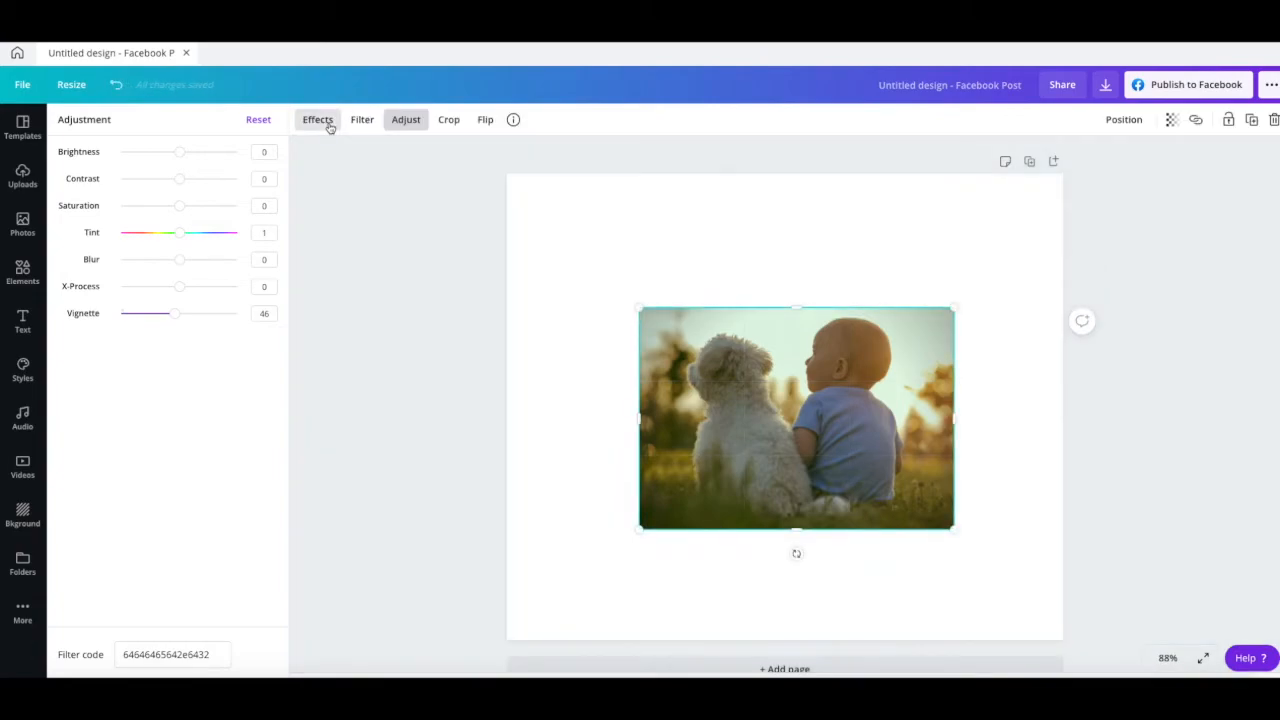
- Try flipping the cropped photo horizontally and vertically, returning it to its original orientation each time
left_click(483, 120)
left_click(506, 158)
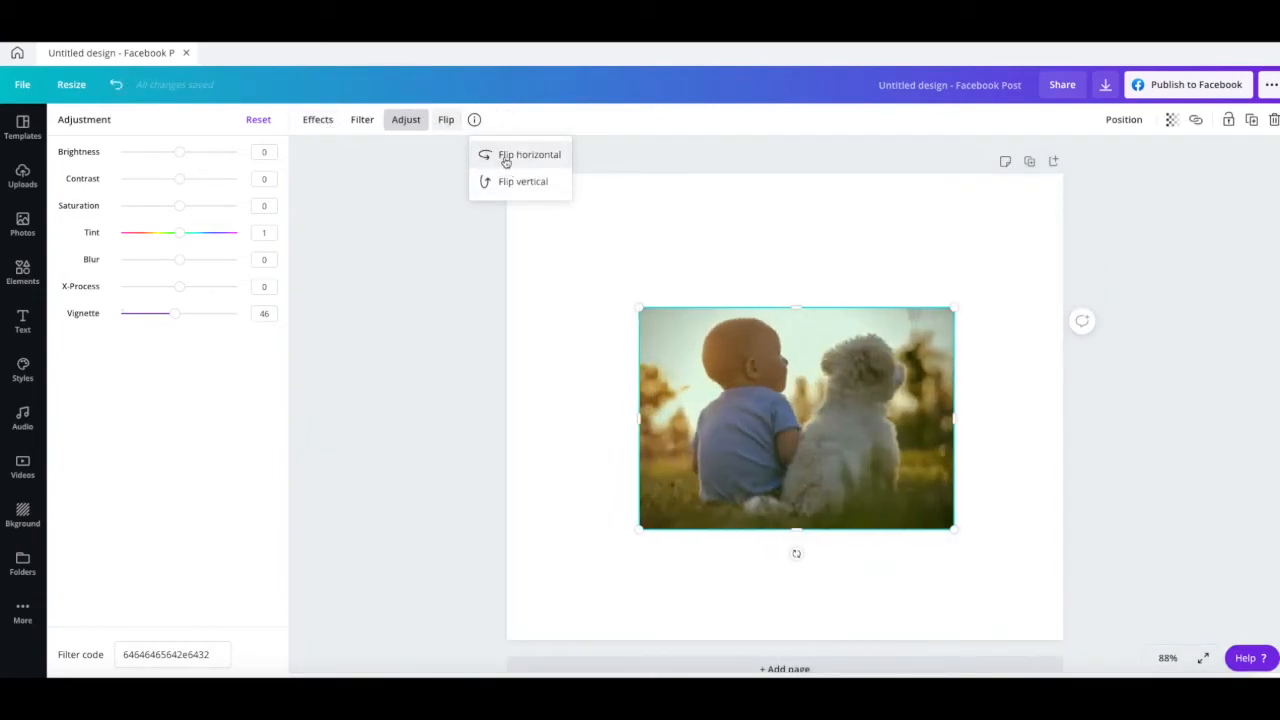
left_click(504, 157)
left_click(512, 183)
left_click(508, 184)
left_click(446, 120)
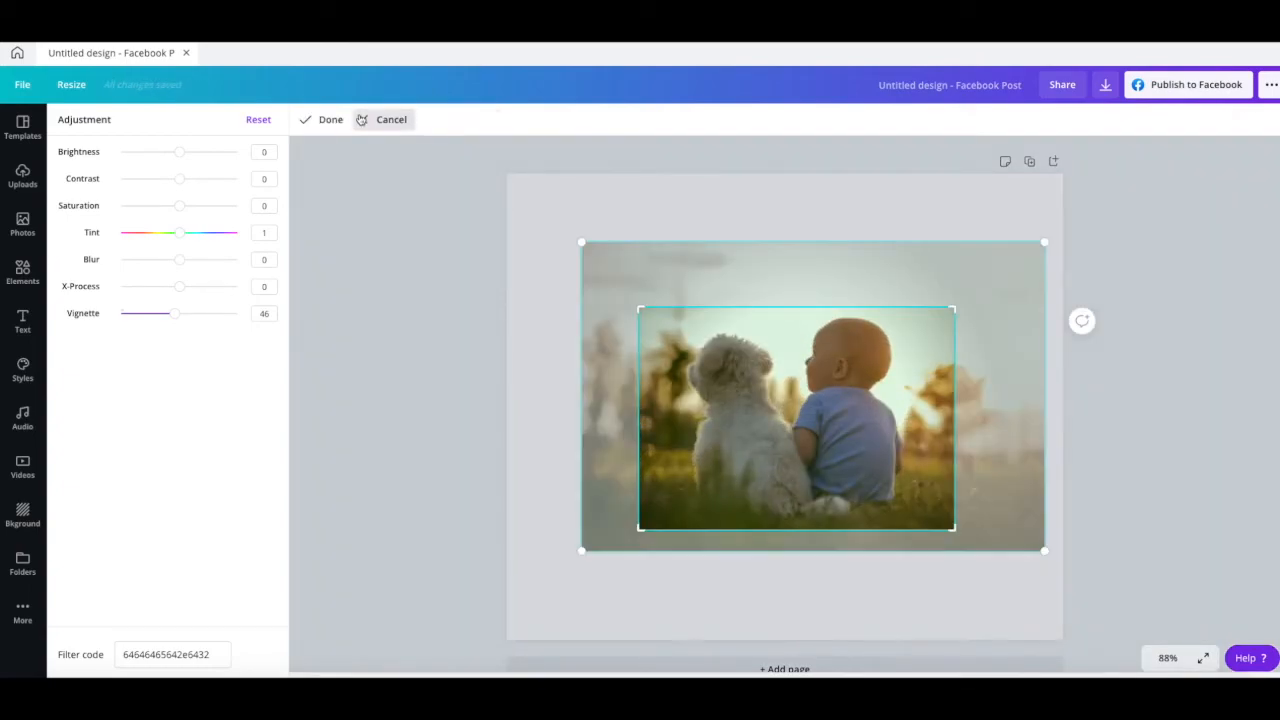
left_click(316, 122)
- Remove the photo's background with the Background Remover effect so only the dog and child remain
left_click(315, 122)
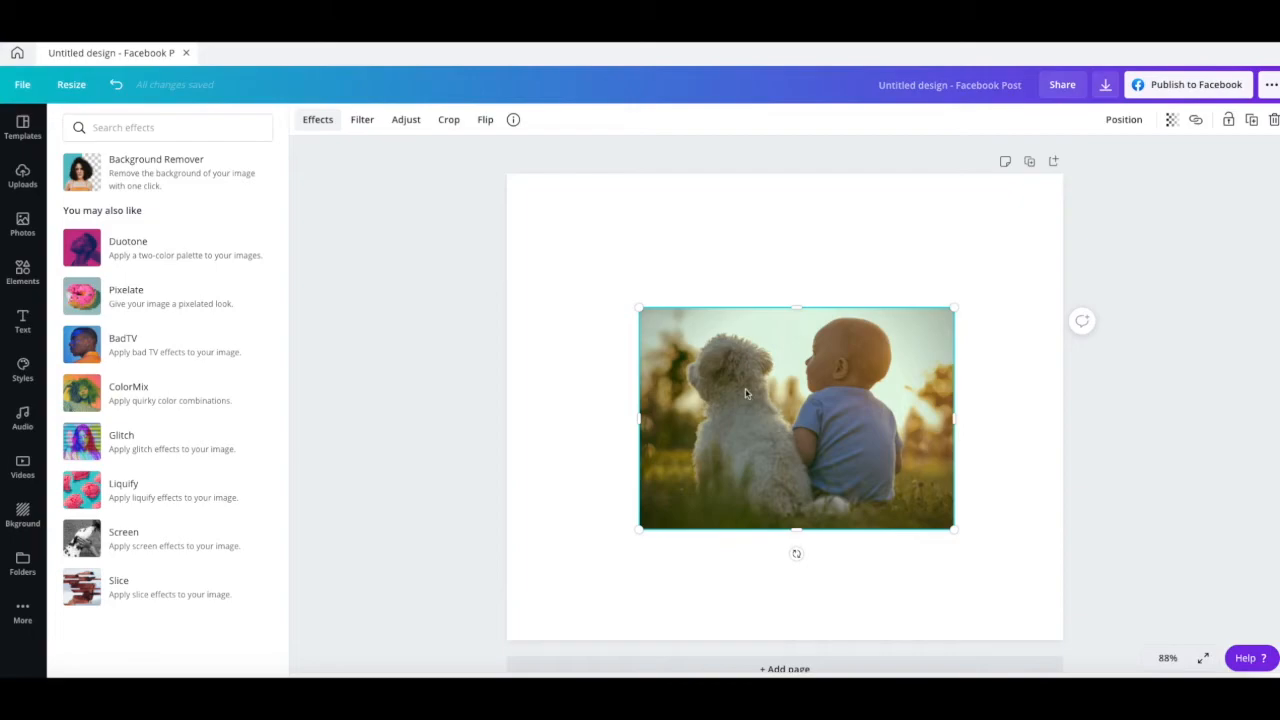
left_click(152, 172)
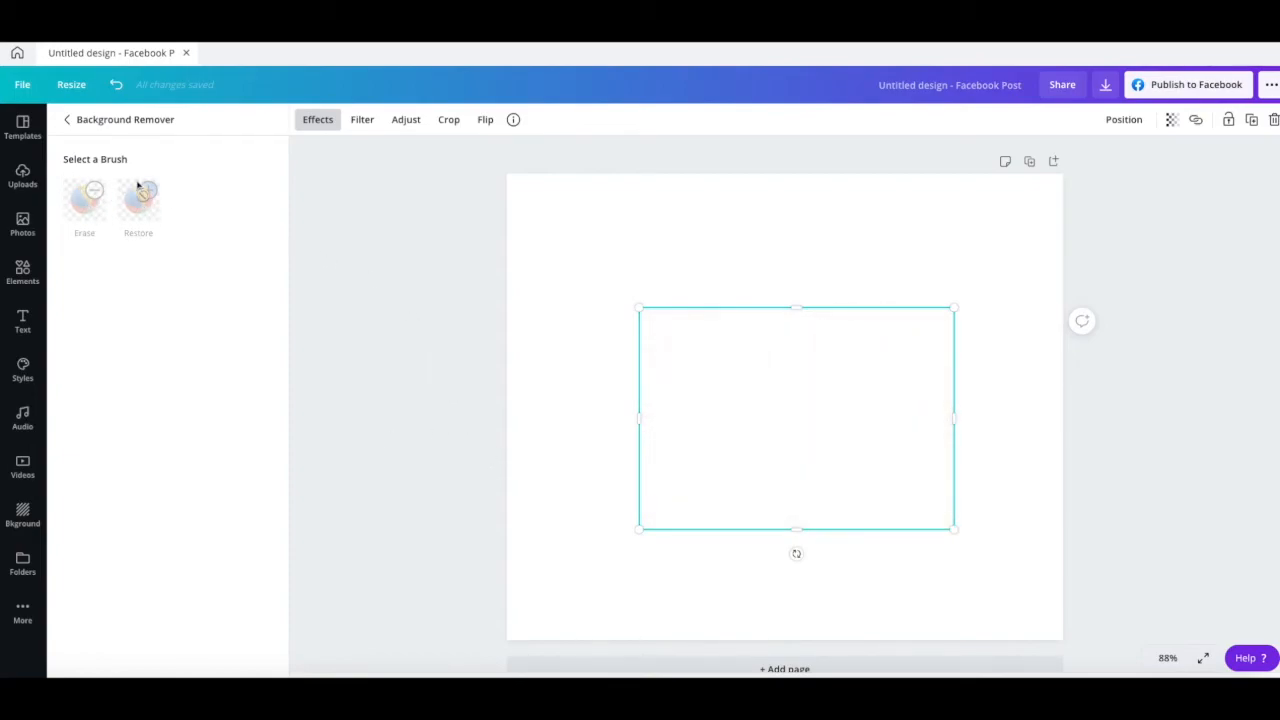
left_click(131, 216)
left_click(80, 207)
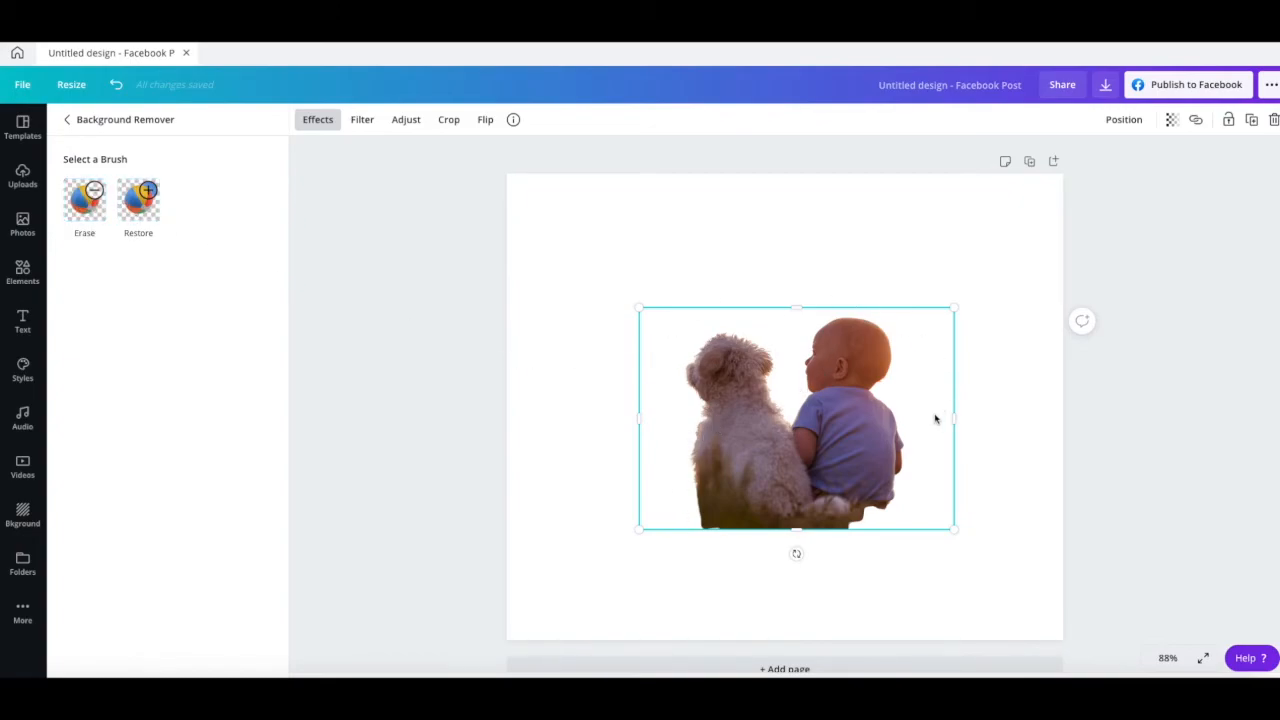
- Restore the grass along the lower edge of the dog and child using the Restore brush at size 25
left_click(143, 202)
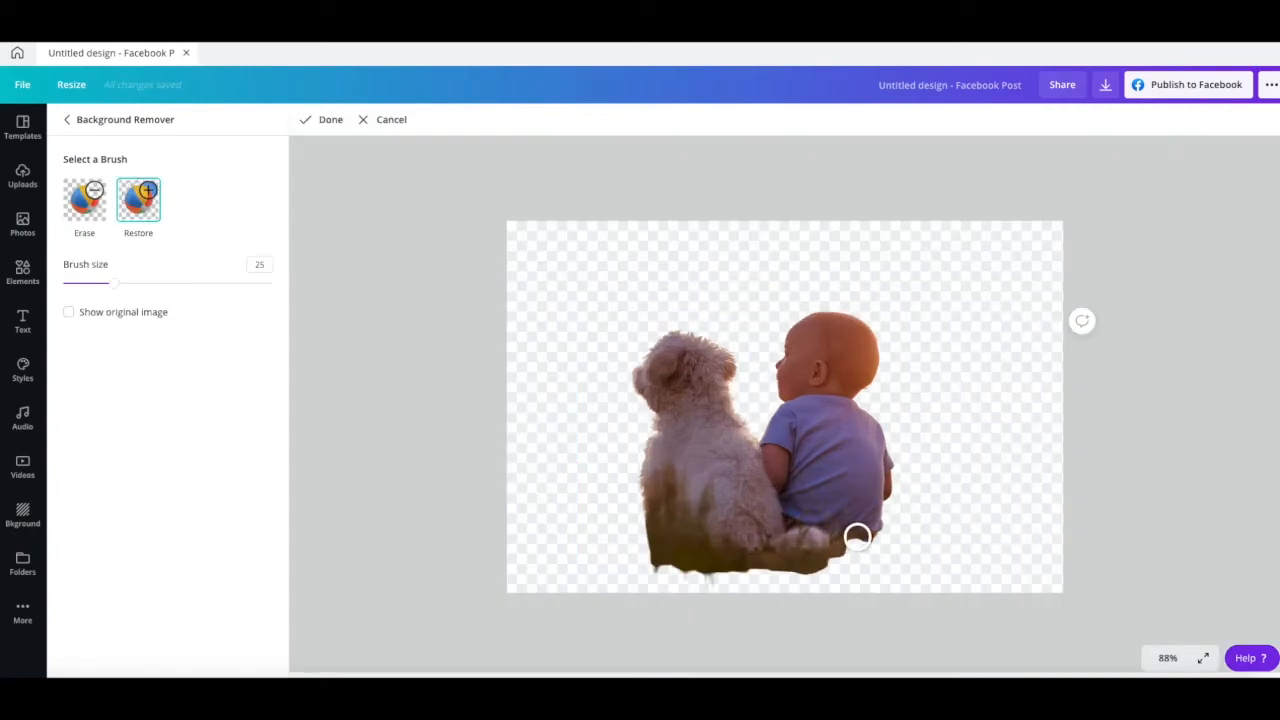
mouse_move(858, 539)
left_mouse_down()
mouse_move(831, 558)
mouse_move(775, 564)
left_mouse_up()
left_click_drag(749, 564, 666, 564)
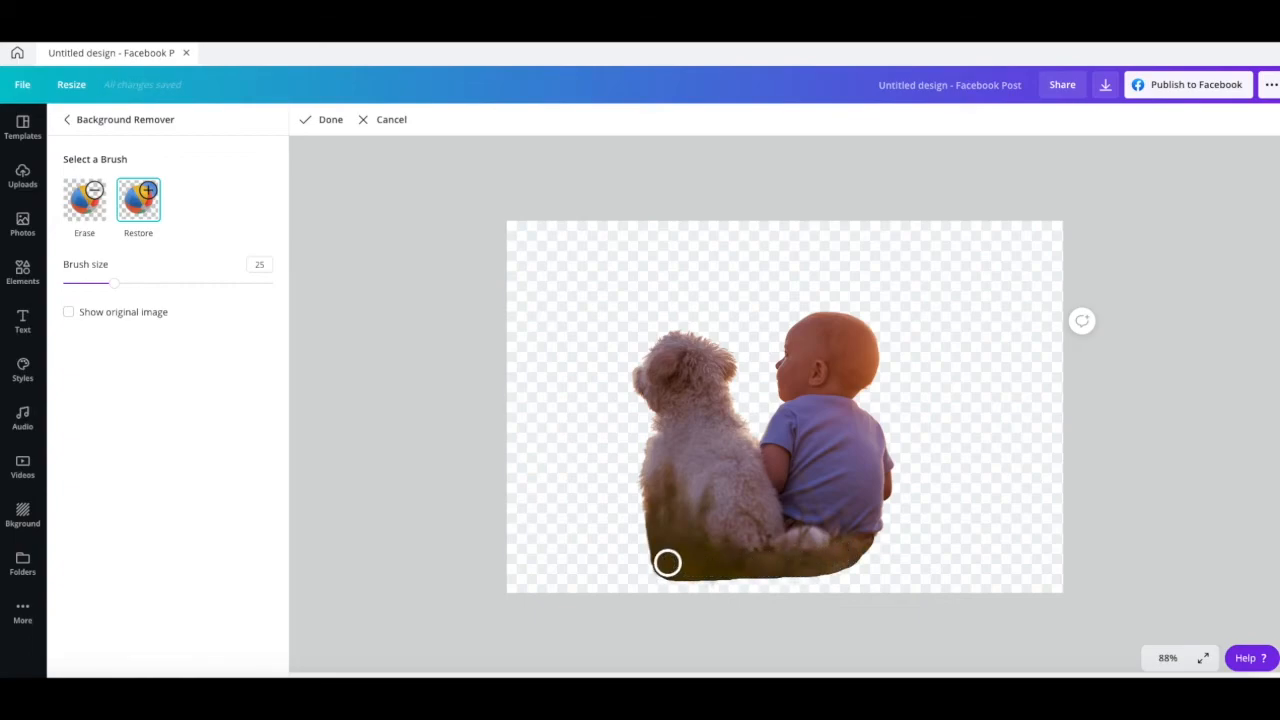
left_click(322, 119)
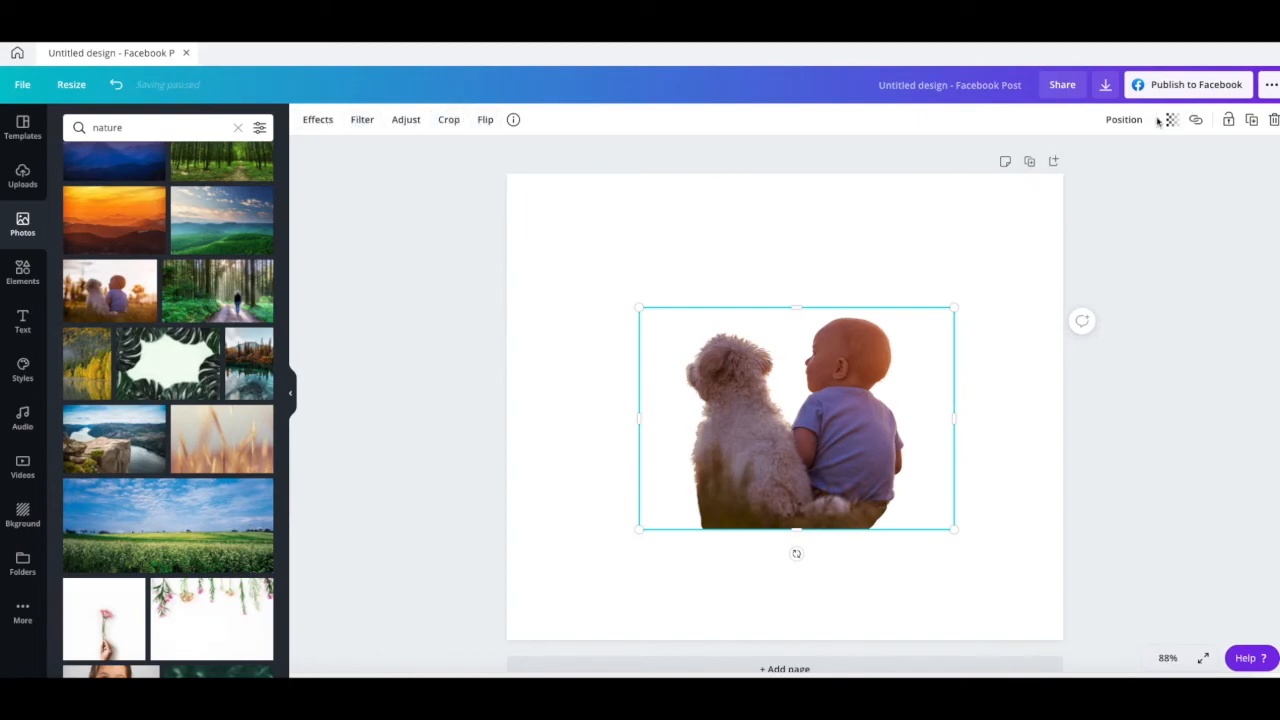
- Look through the cut-out's page alignment options and set its transparency to 100
left_click(1124, 120)
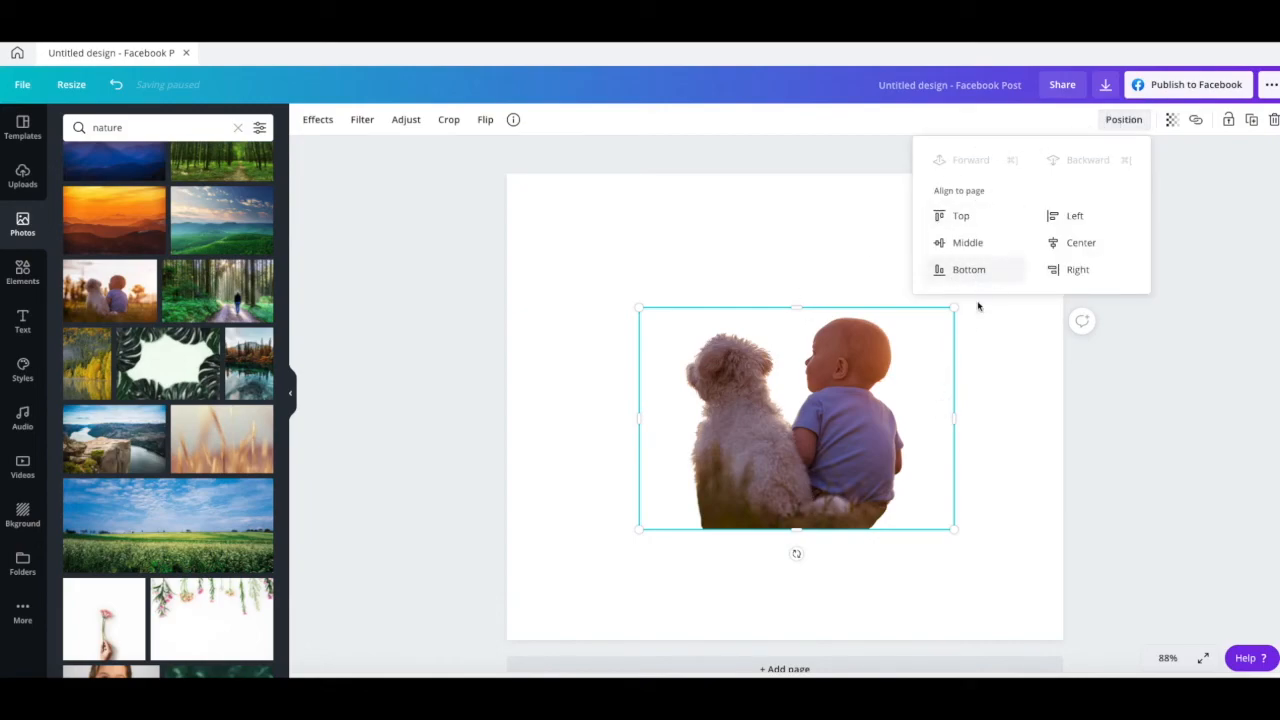
left_click(1023, 510)
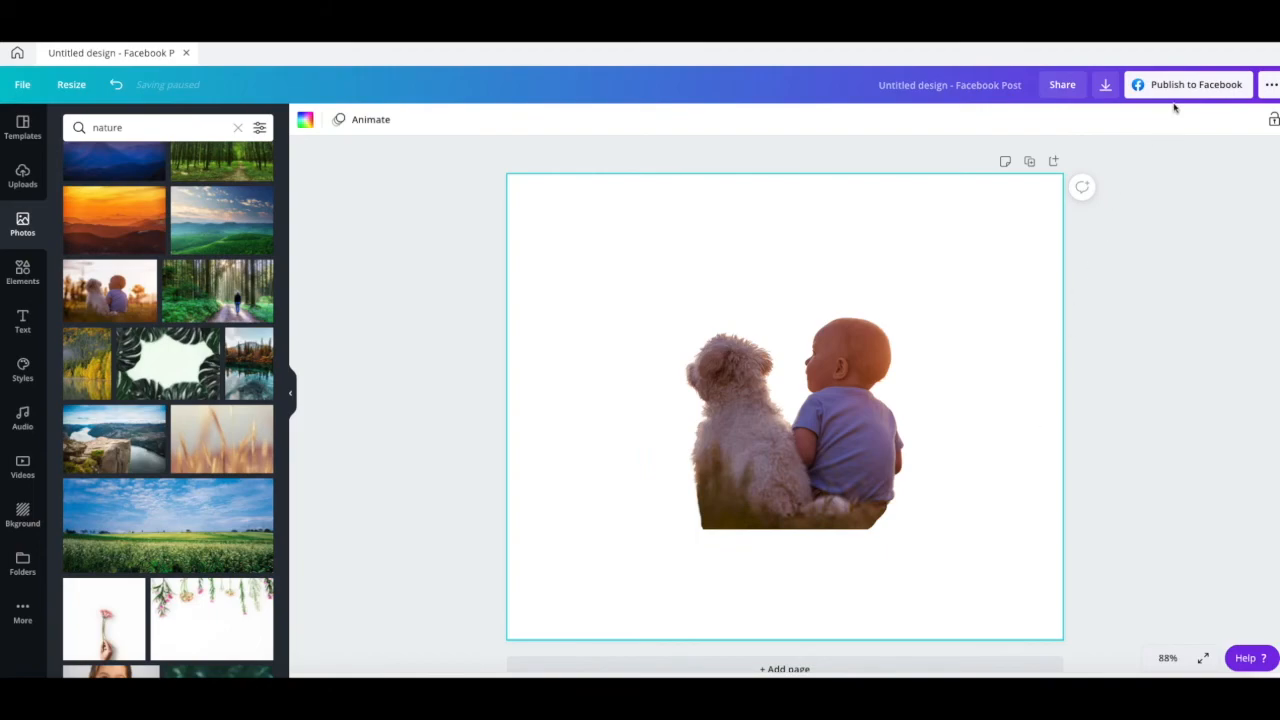
left_click(813, 384)
left_click(1171, 119)
left_click_drag(1122, 166, 1150, 162)
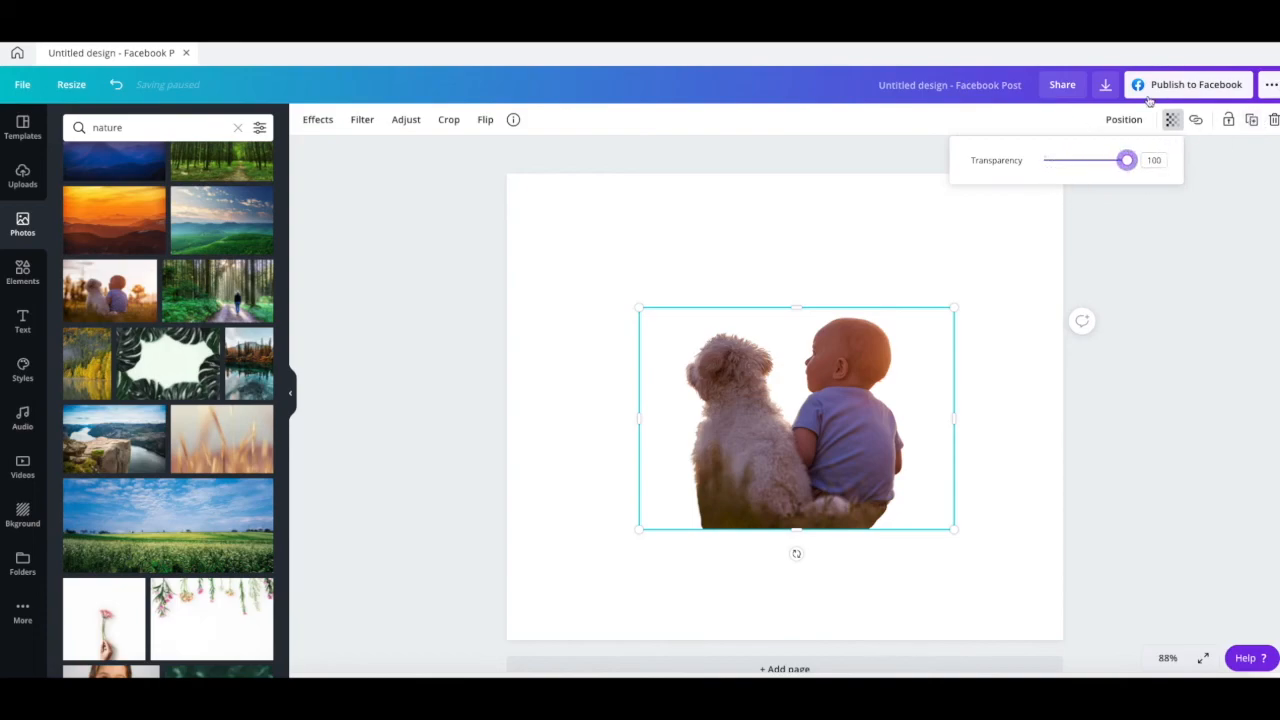
left_click(1150, 240)
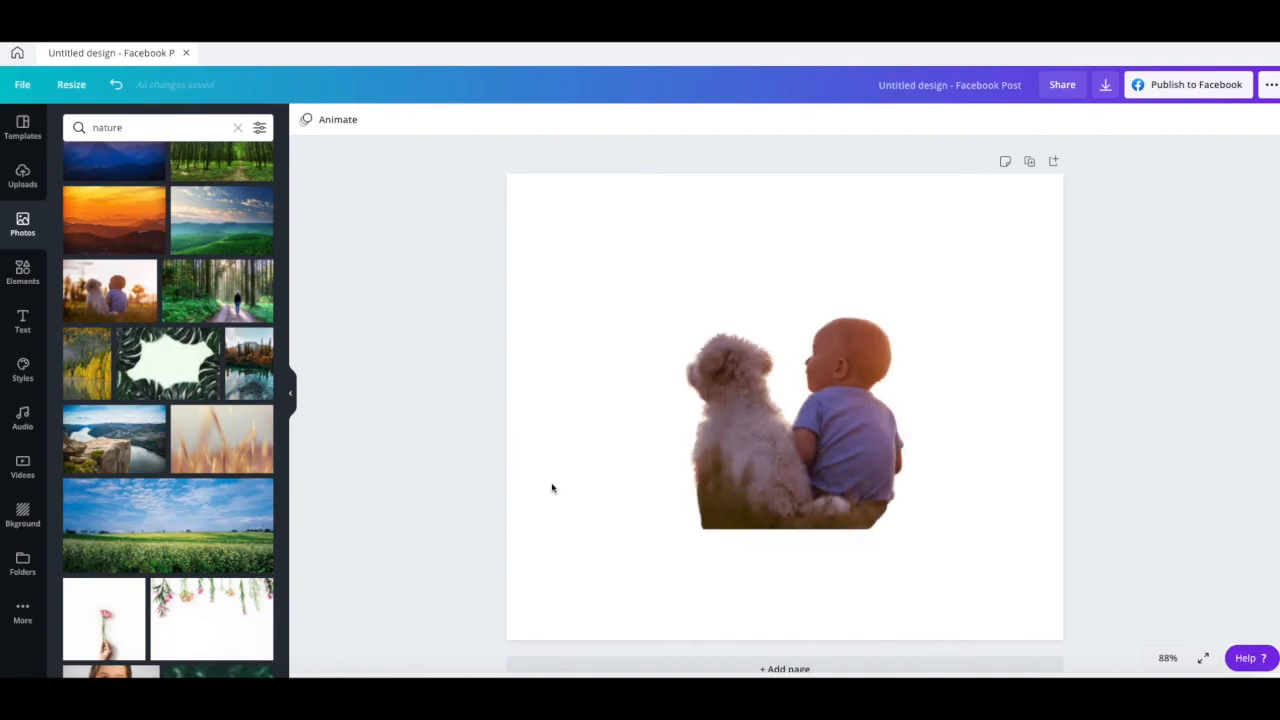
- Move the dog and child cut-out to the lower-right area of the page
left_click(803, 427)
left_click_drag(803, 427, 891, 490)
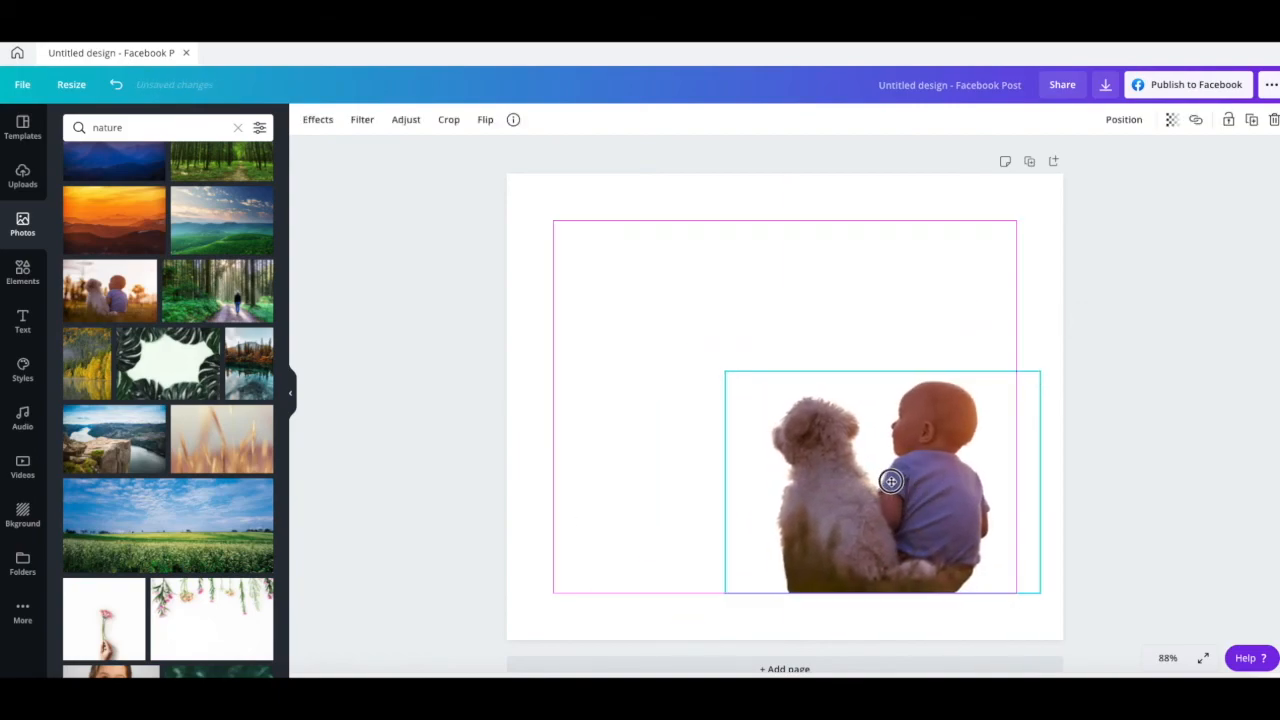